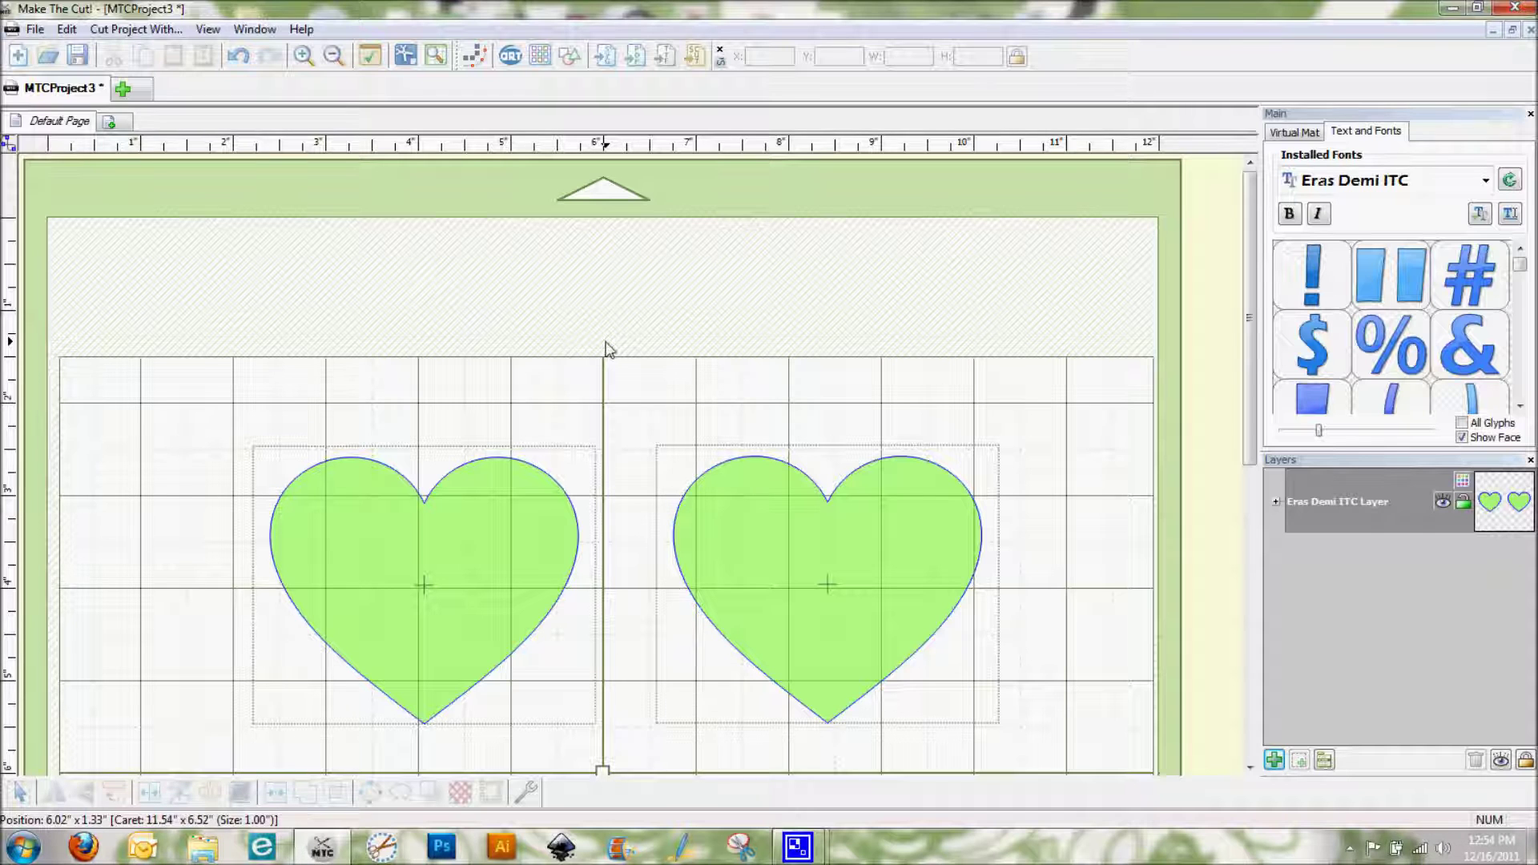
# Select the left green heart (3.6969 by 3.0000 inches) on the mat
pyautogui.scroll(-3, 606, 349)
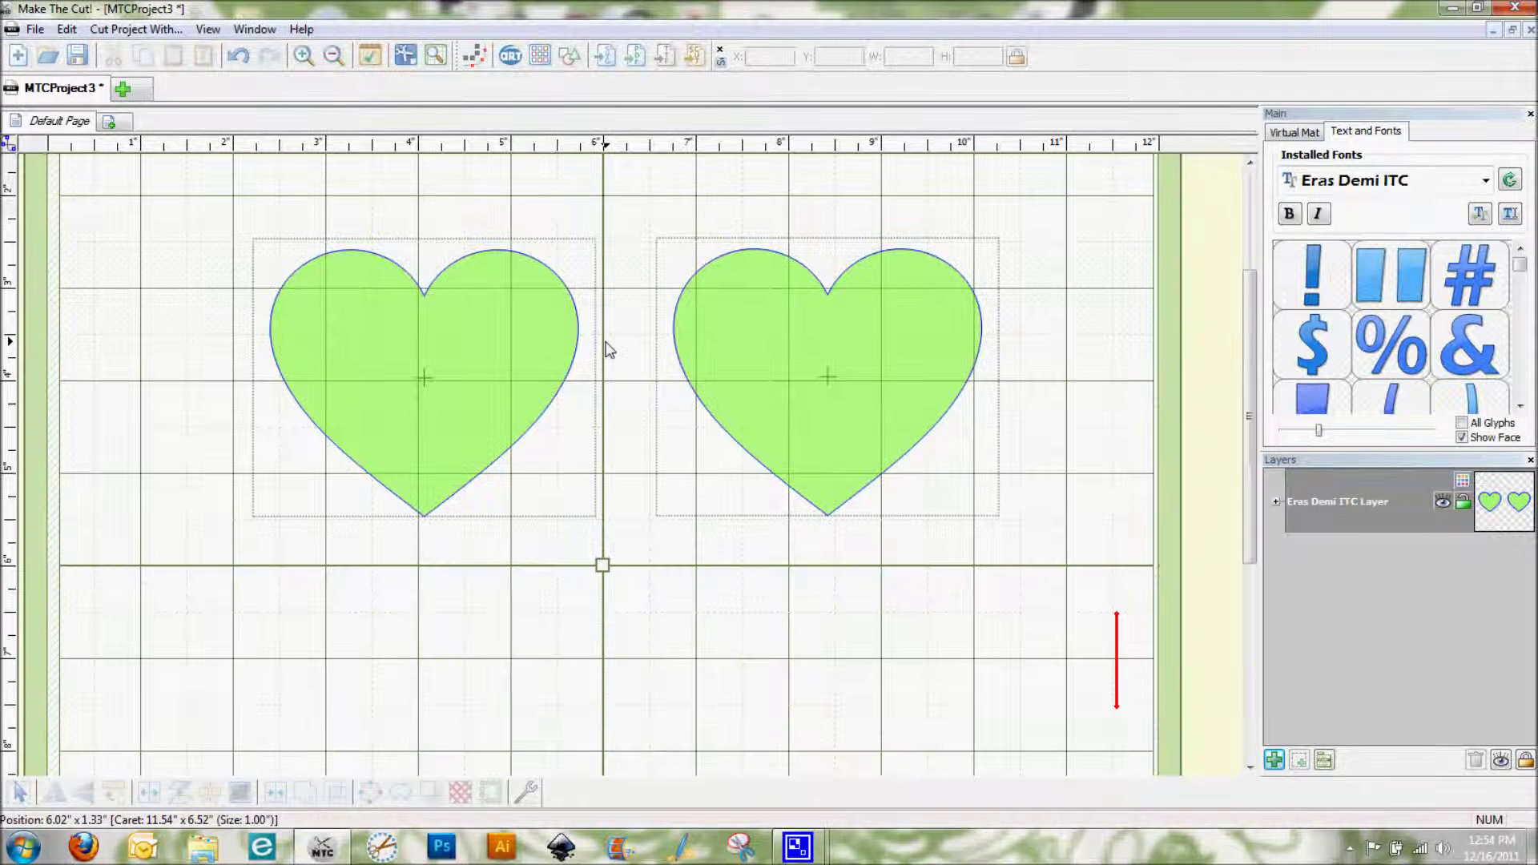
pyautogui.scroll(3, 606, 349)
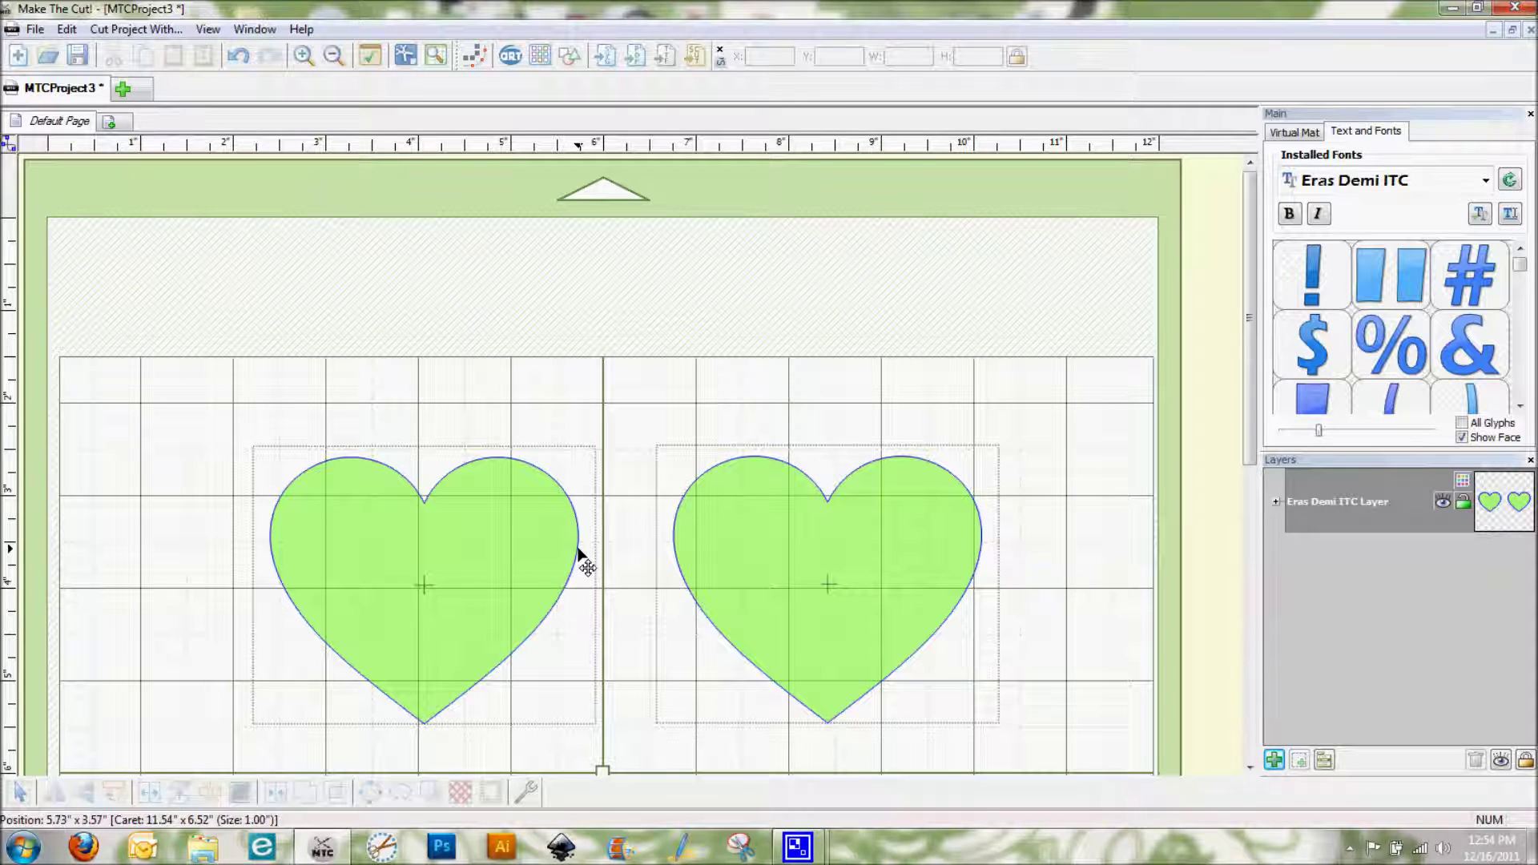
pyautogui.click(521, 553)
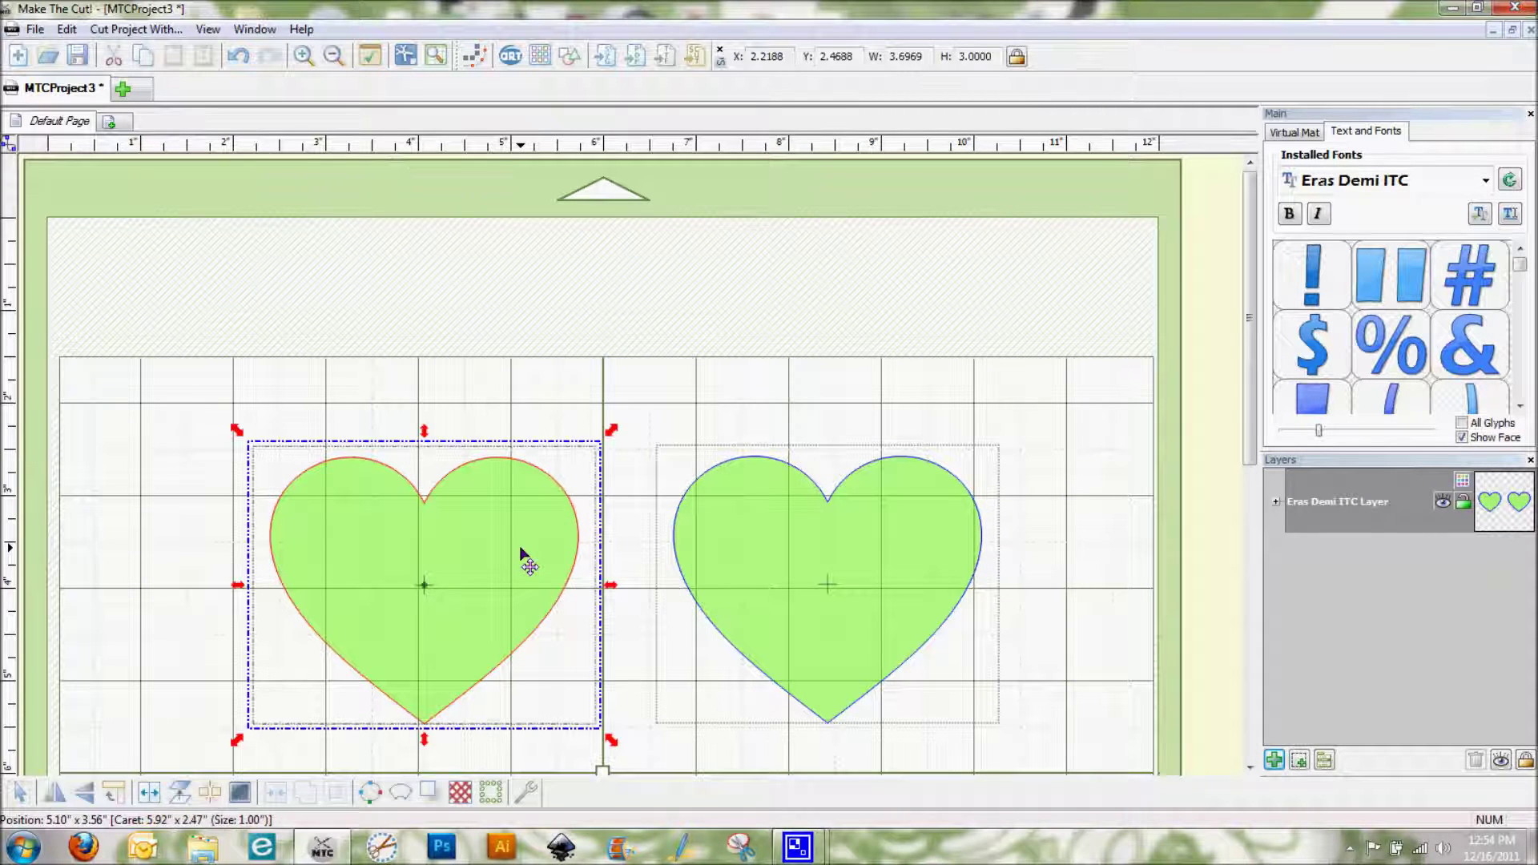
# Open the Rhinestone dialog for the left heart, move it aside, and browse the Stone Size list
pyautogui.click(498, 796)
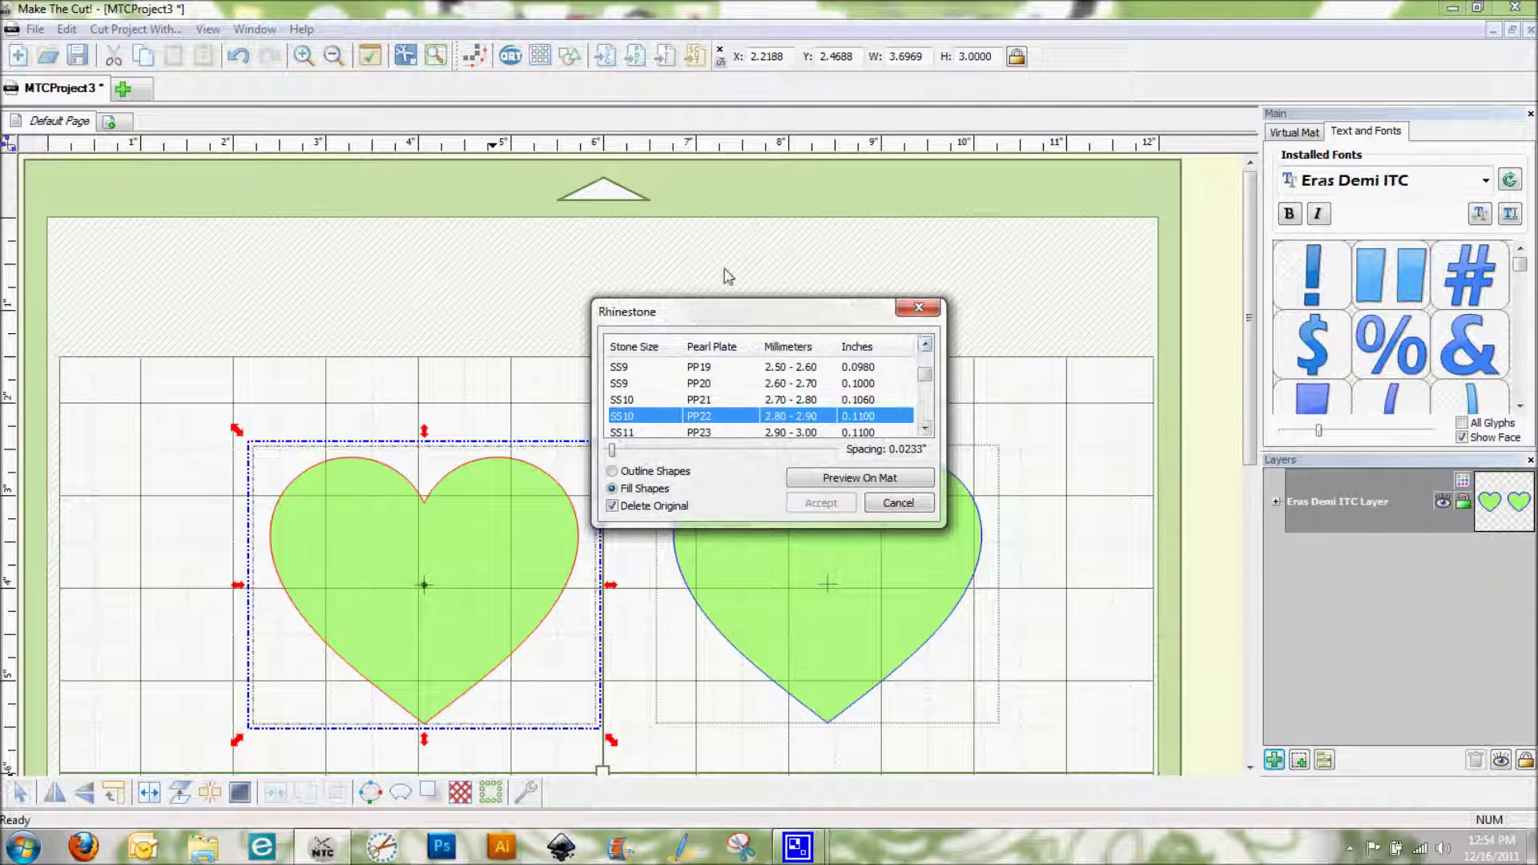
pyautogui.moveTo(731, 316); pyautogui.dragTo(812, 201)
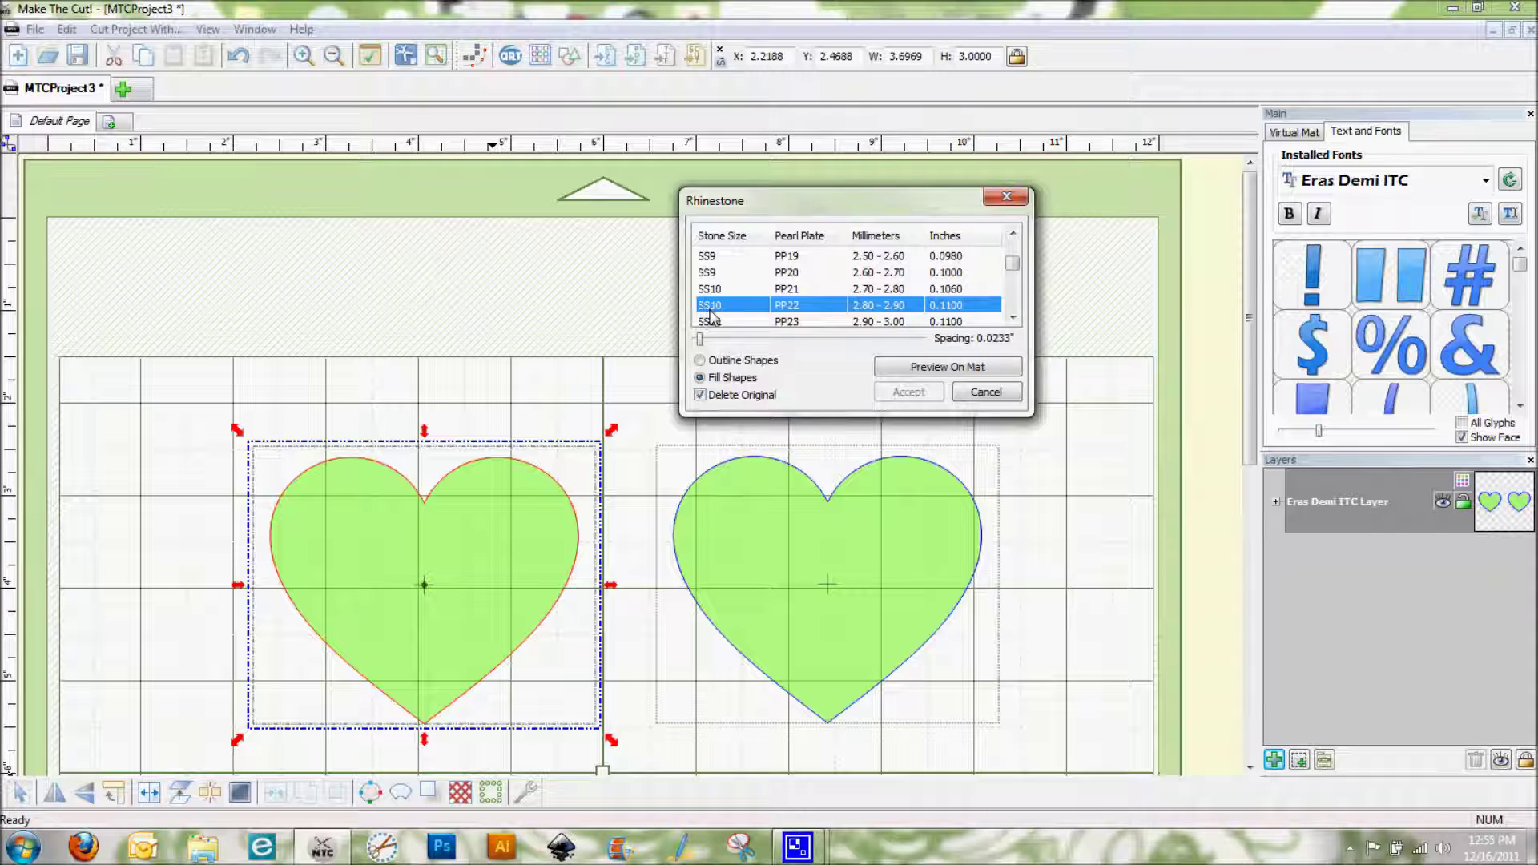
pyautogui.click(1013, 319)
pyautogui.click(1013, 319)
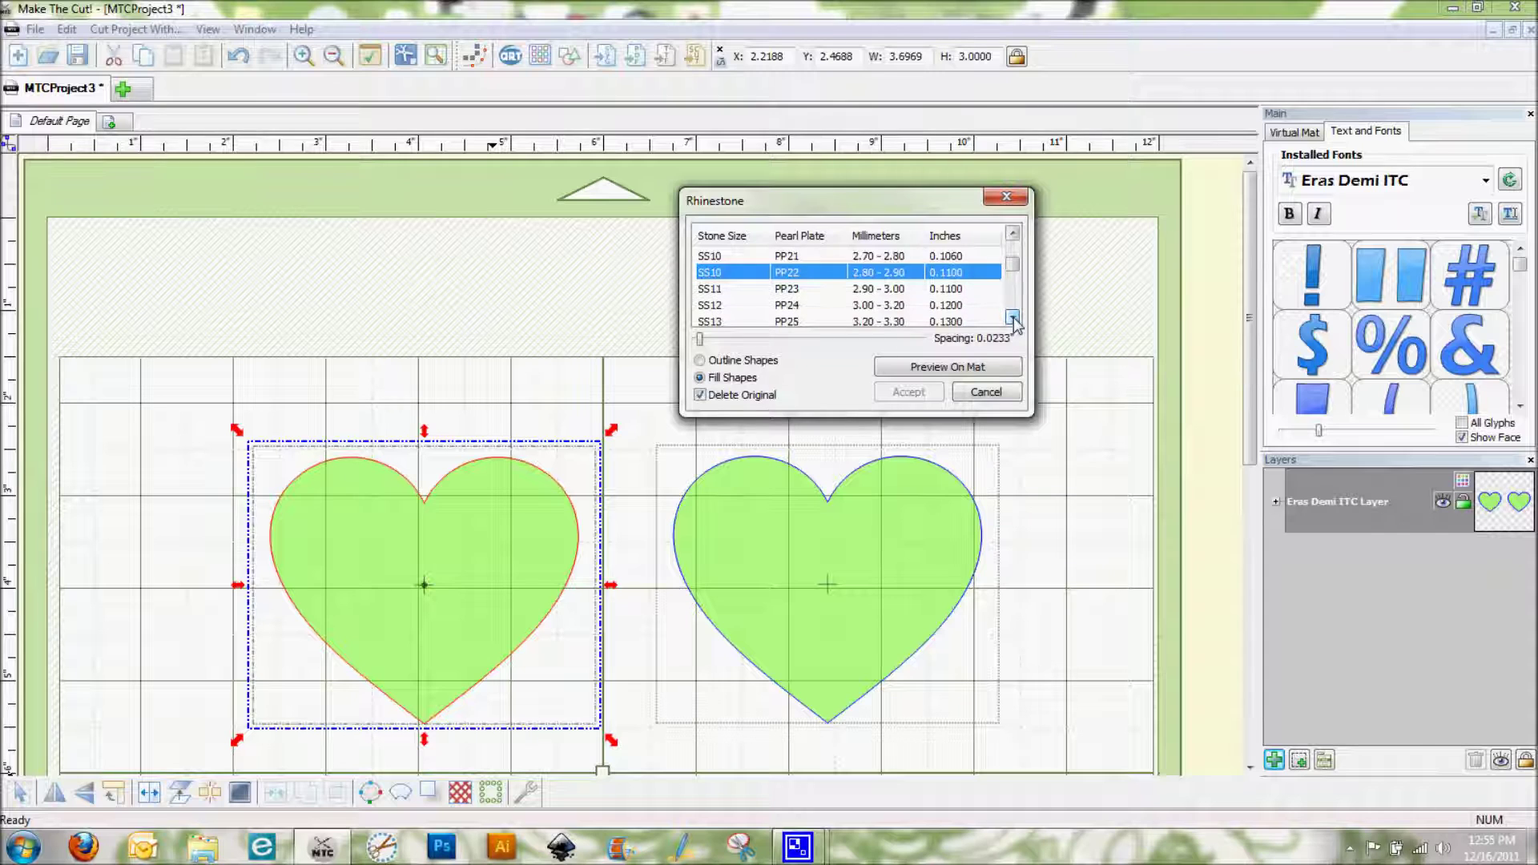
pyautogui.click(1014, 319)
pyautogui.click(1013, 318)
pyautogui.click(1013, 319)
pyautogui.click(1013, 319)
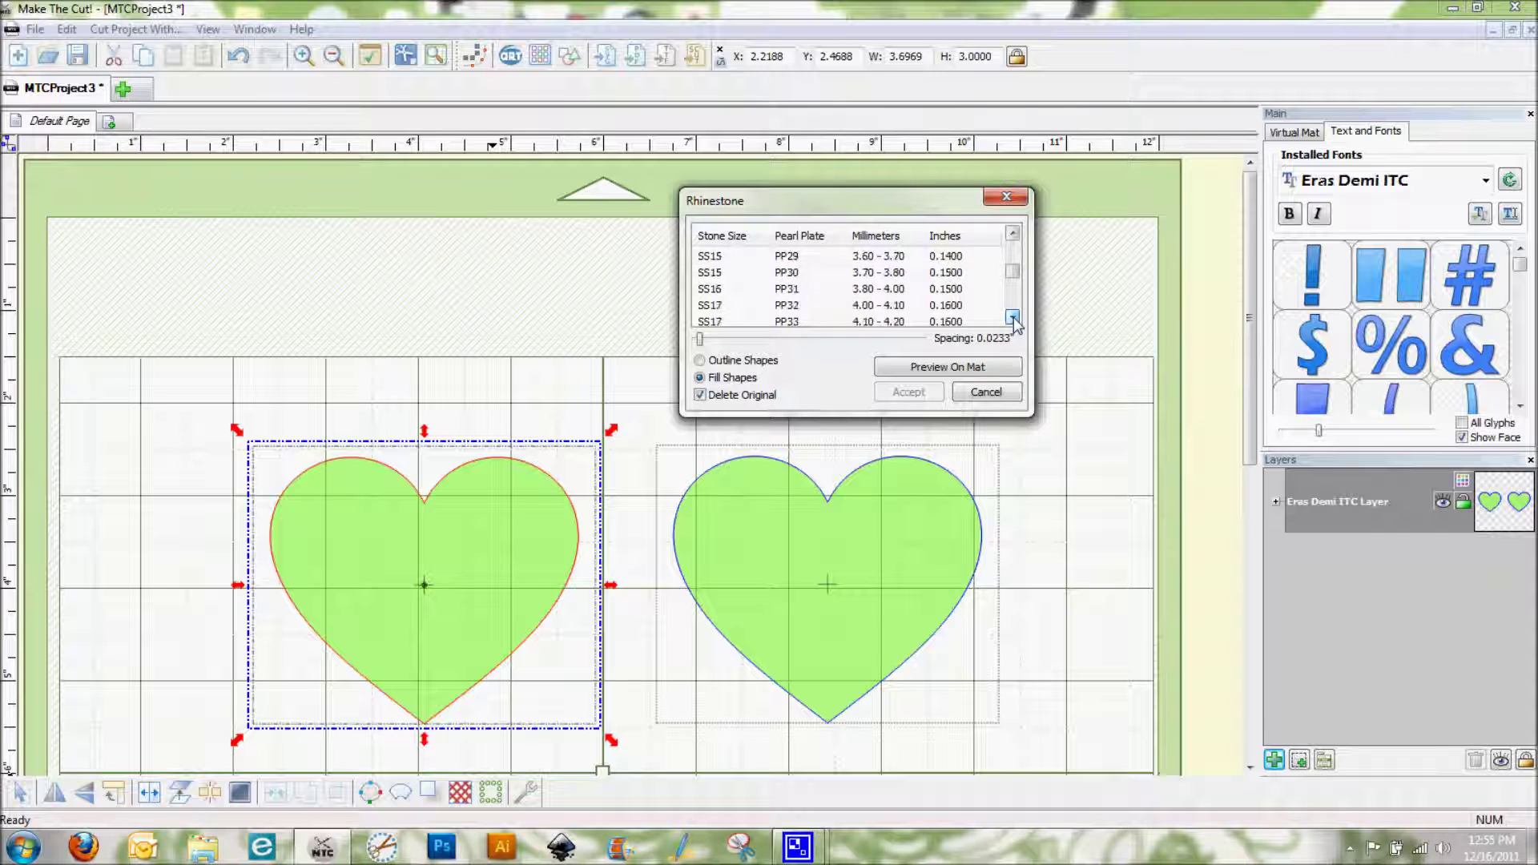
pyautogui.click(1013, 319)
pyautogui.click(1013, 319)
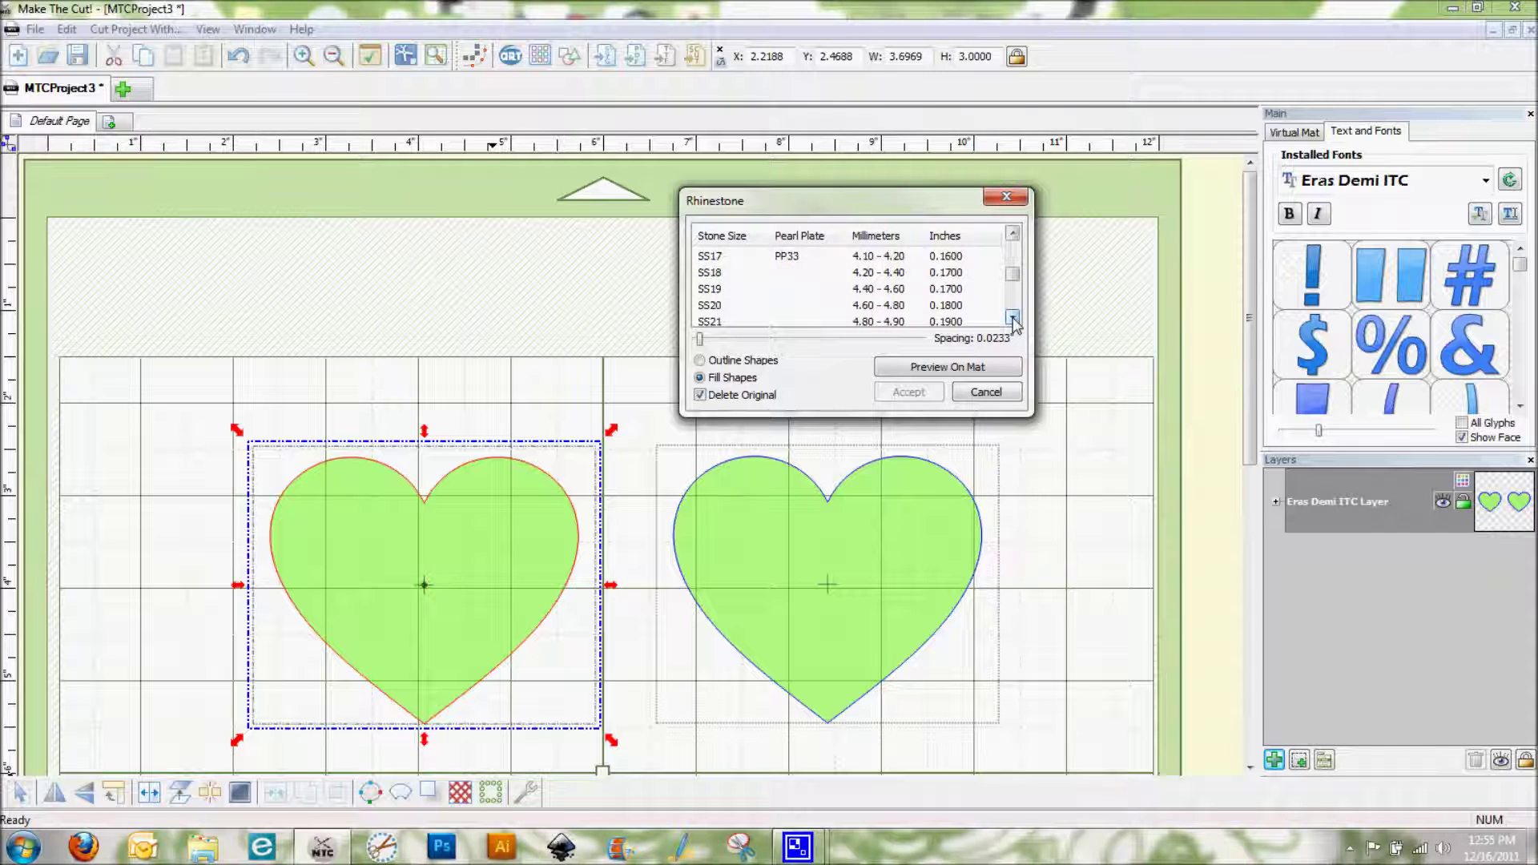
pyautogui.click(1013, 319)
pyautogui.click(1014, 319)
pyautogui.click(1014, 319)
pyautogui.click(1013, 319)
pyautogui.click(1013, 319)
pyautogui.click(1013, 319)
pyautogui.click(1014, 319)
pyautogui.click(1013, 318)
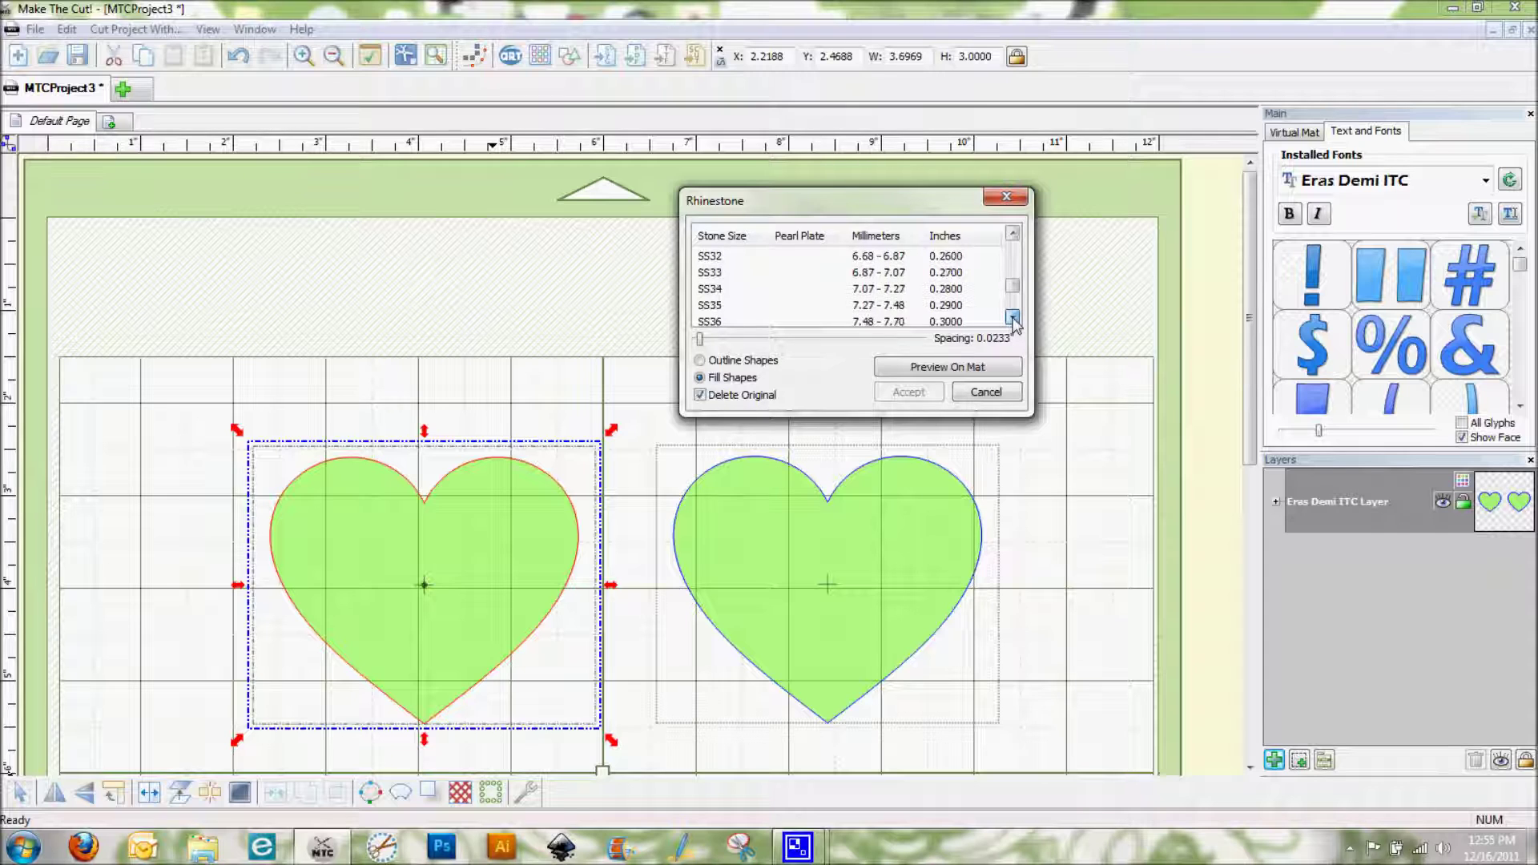
pyautogui.click(1013, 319)
pyautogui.click(1014, 319)
pyautogui.click(1013, 319)
pyautogui.click(1013, 318)
pyautogui.click(1013, 319)
pyautogui.click(1014, 318)
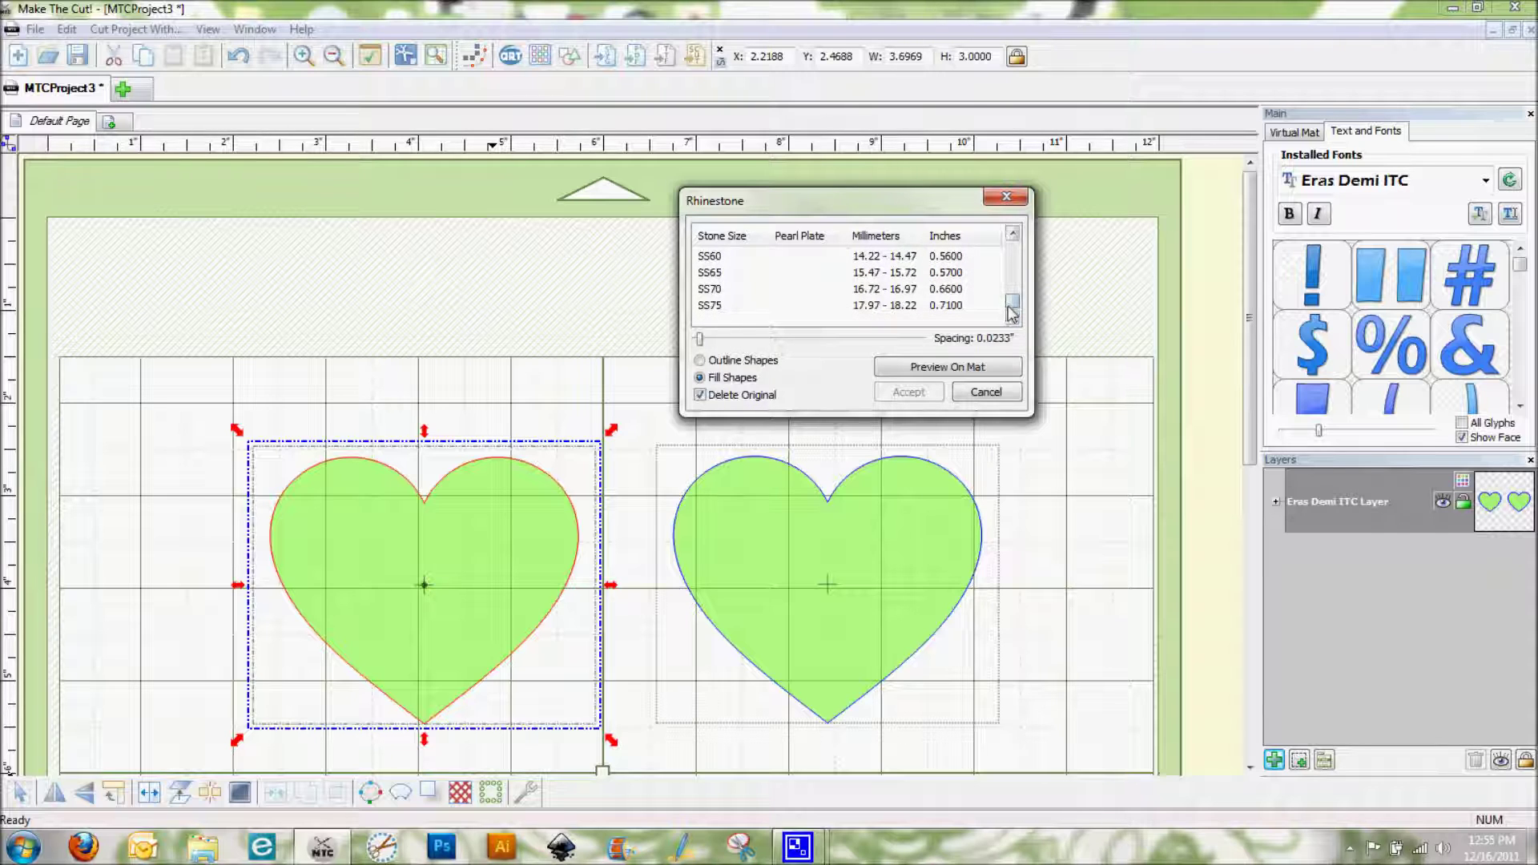
pyautogui.moveTo(1011, 304); pyautogui.dragTo(1011, 244)
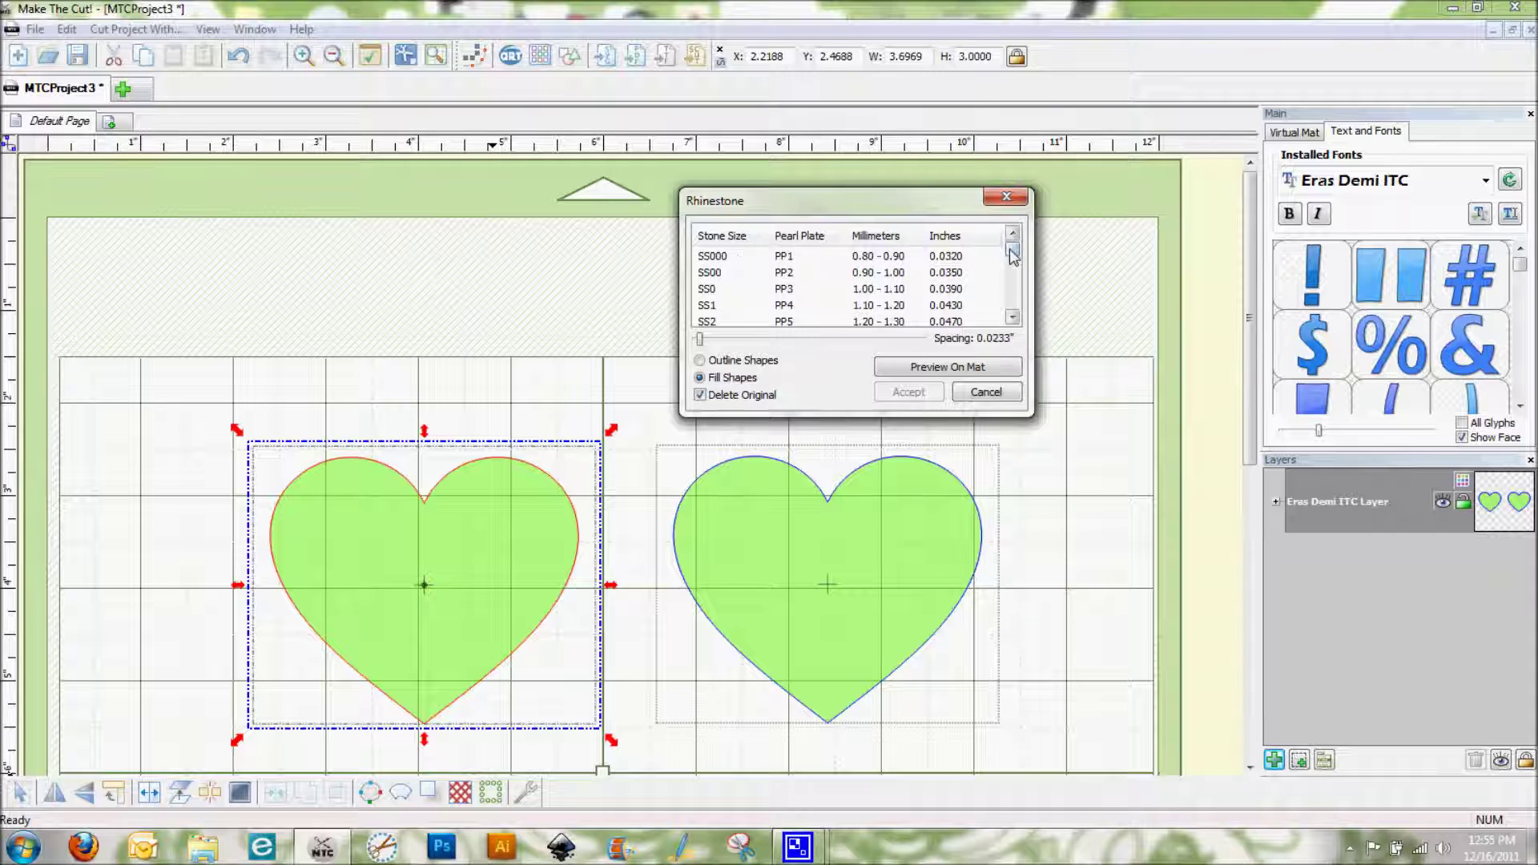
# Return to SS10/PP22 stones and switch the pattern to Outline Shapes
pyautogui.moveTo(1013, 254); pyautogui.dragTo(1014, 270)
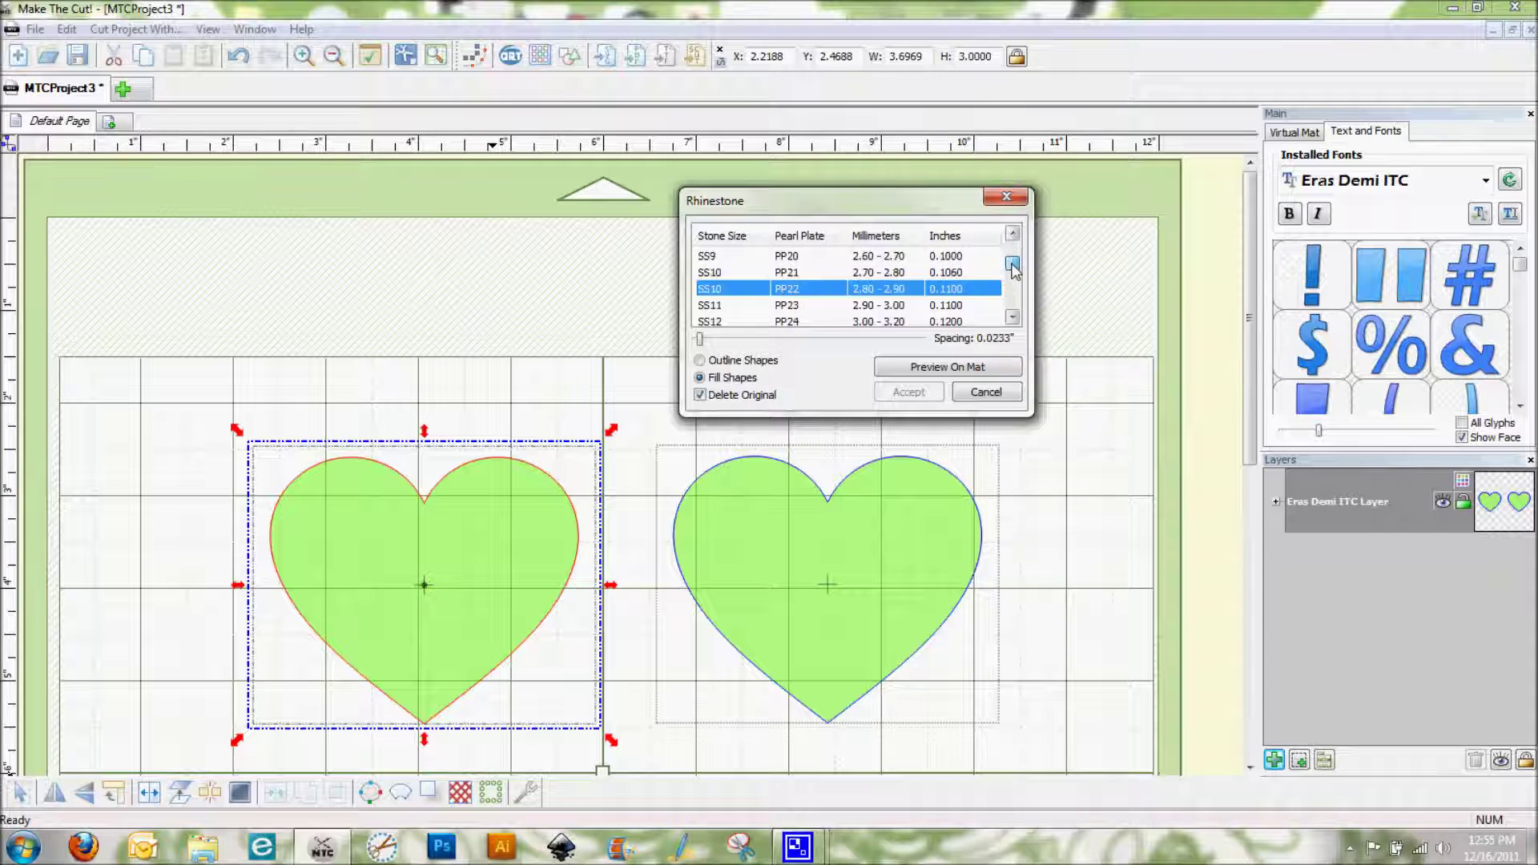
pyautogui.click(700, 362)
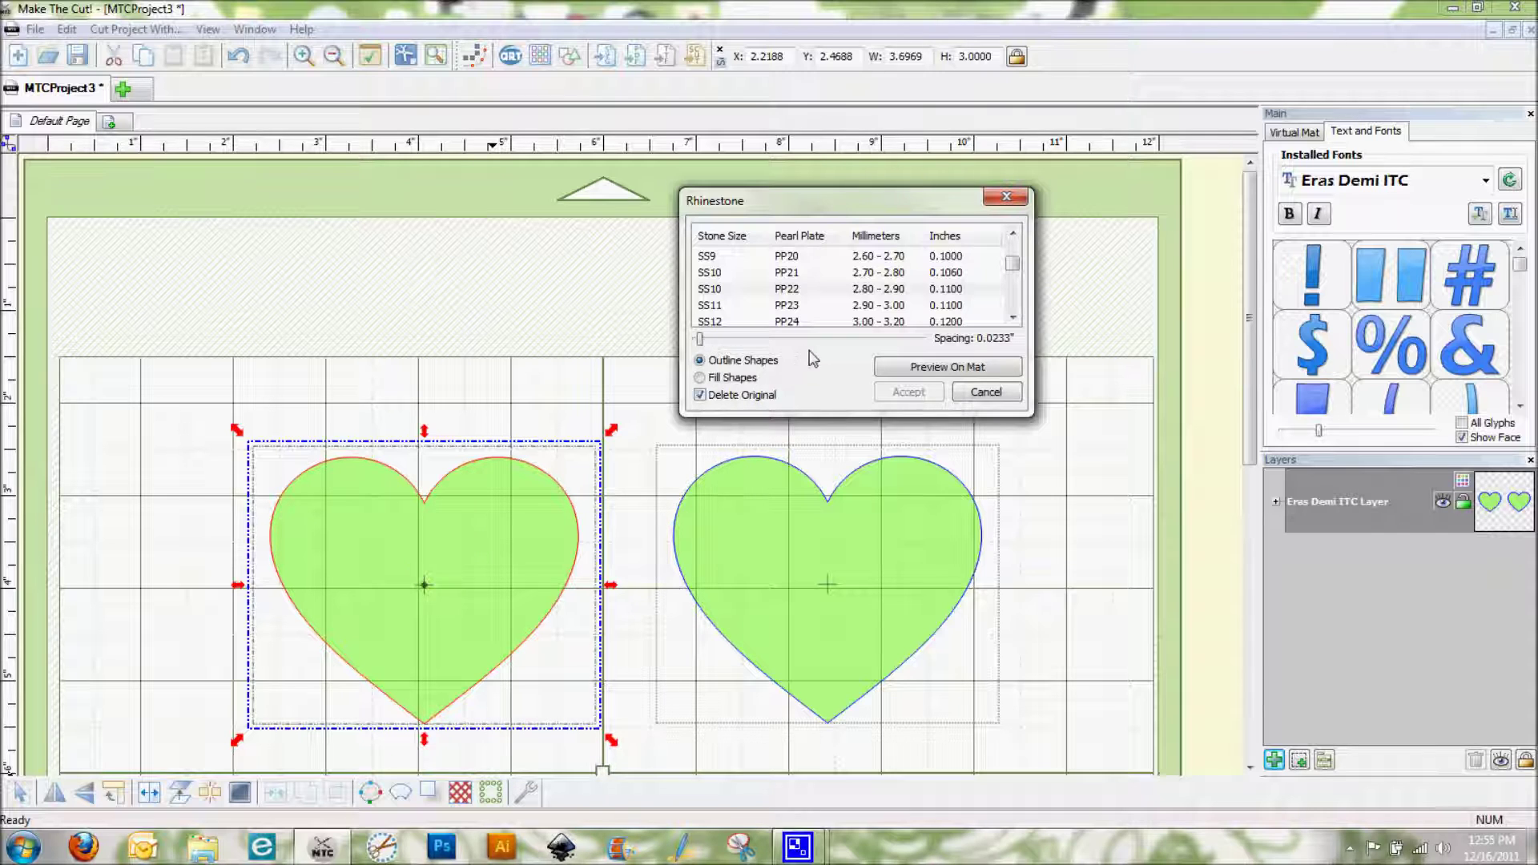
# Preview the outline, widen spacing to 0.0333", and accept the 68-stone heart outline
pyautogui.click(921, 368)
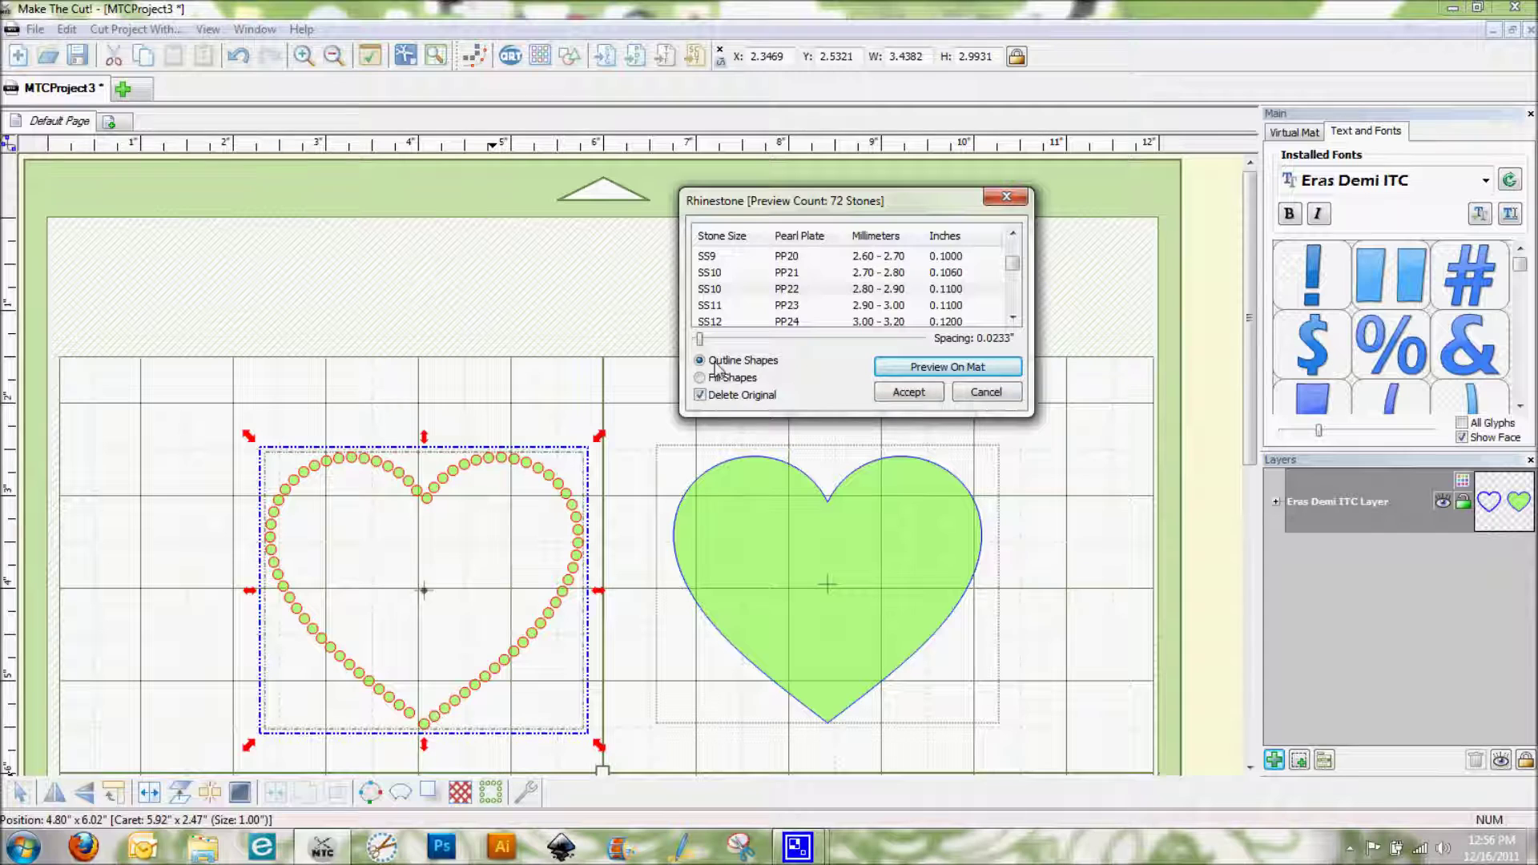
pyautogui.moveTo(700, 340); pyautogui.dragTo(702, 340)
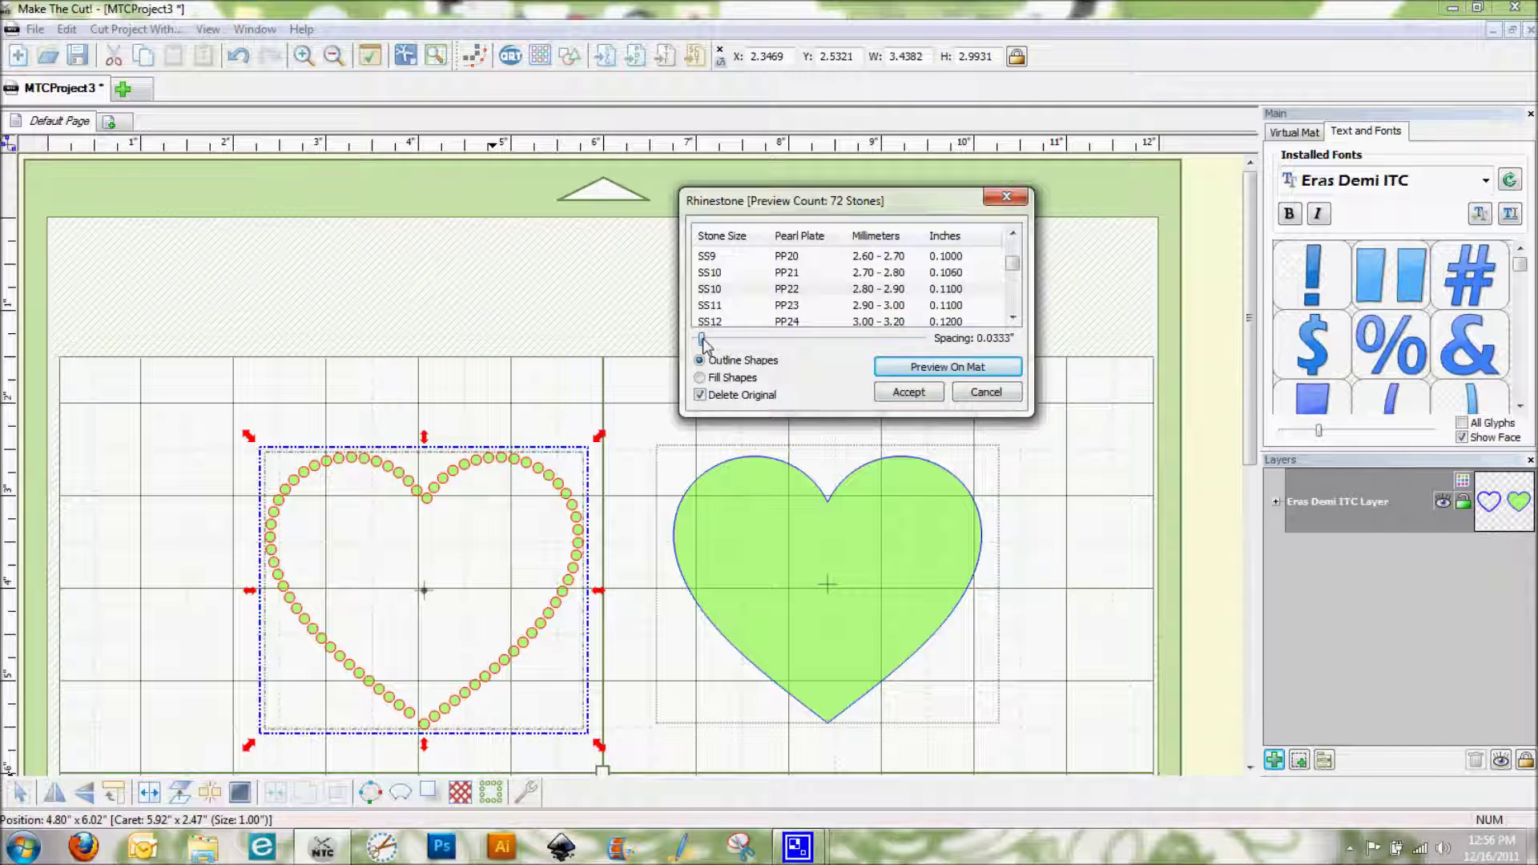
pyautogui.click(923, 373)
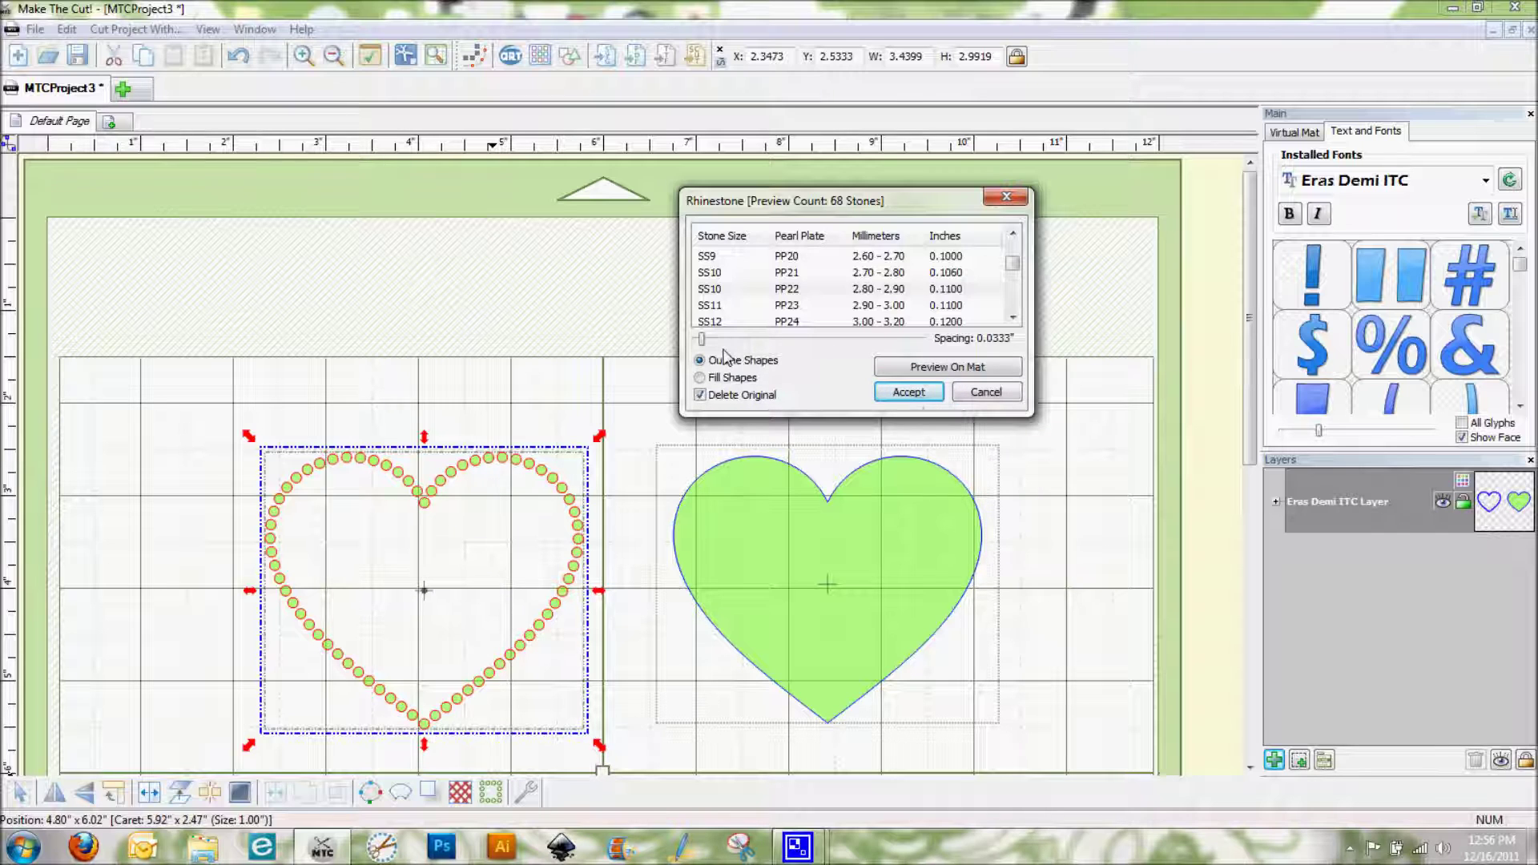
pyautogui.click(914, 394)
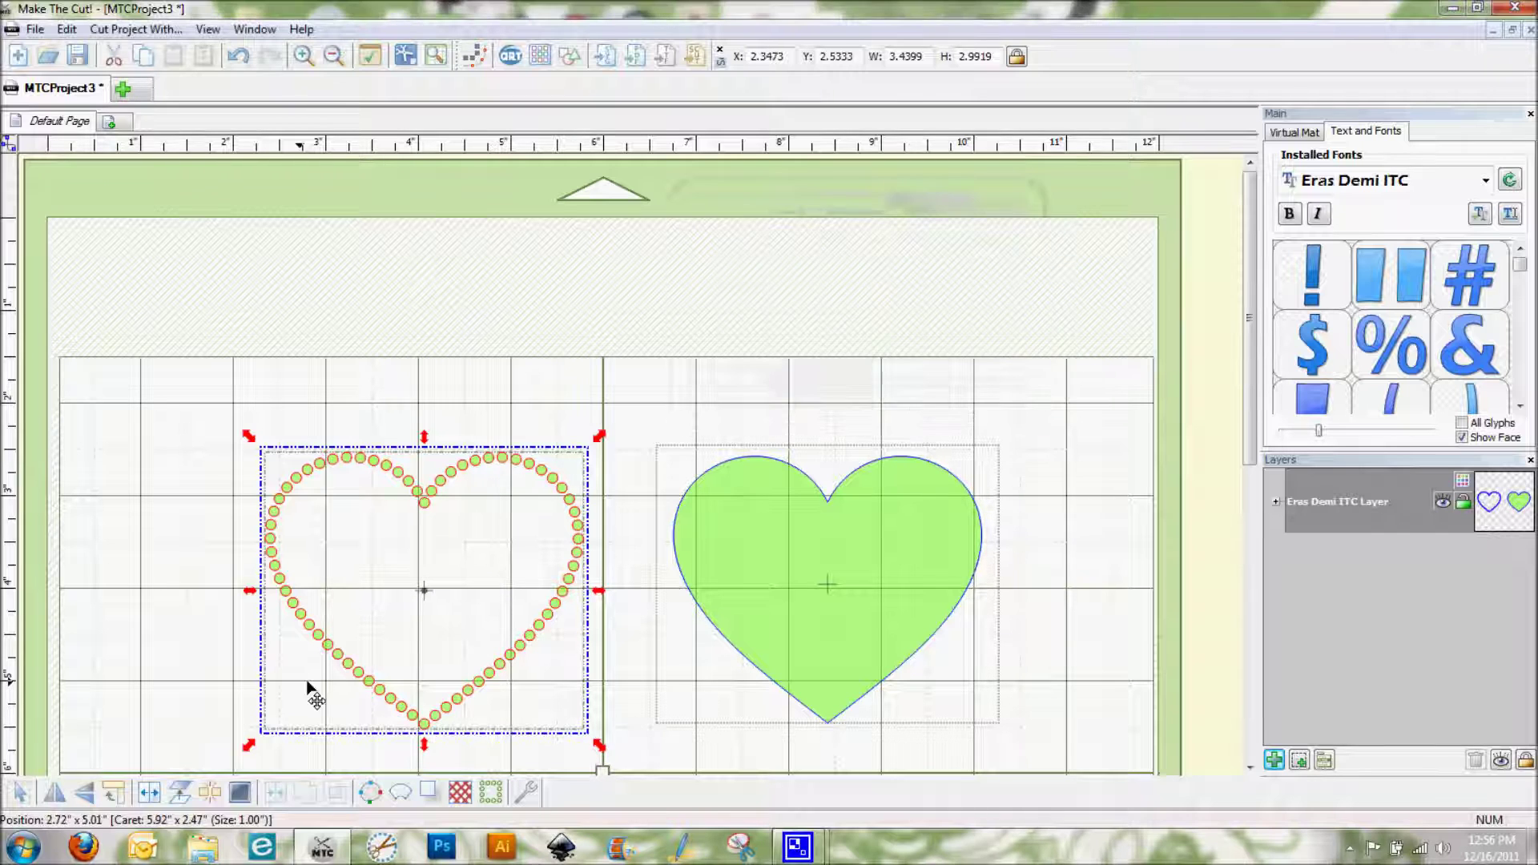
# Select the right heart, open the Rhinestone dialog beside it, and choose Fill Shapes
pyautogui.click(784, 587)
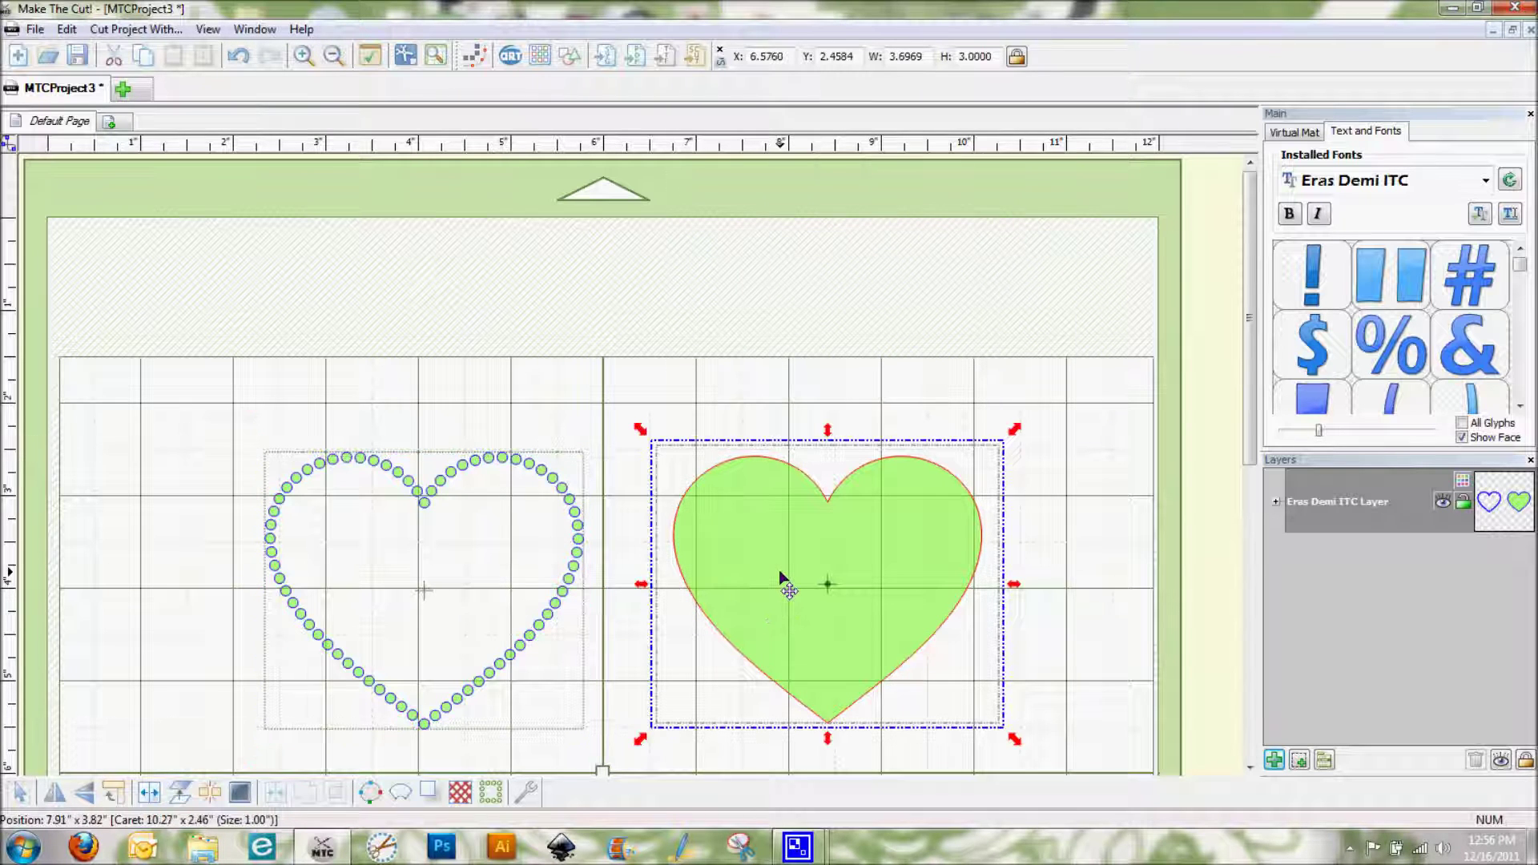
pyautogui.click(489, 796)
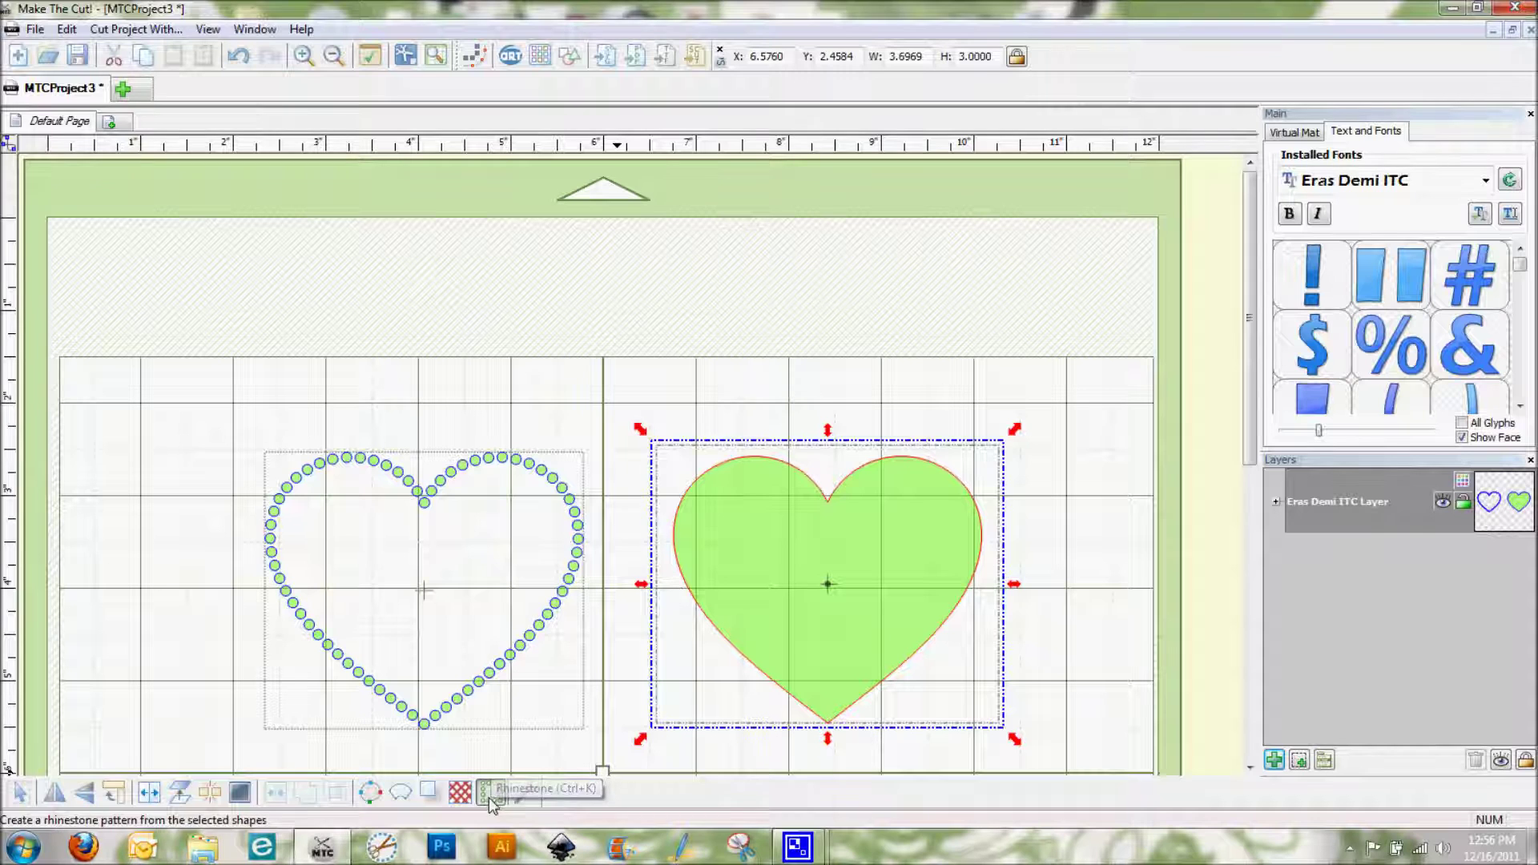
pyautogui.moveTo(778, 297); pyautogui.dragTo(911, 201)
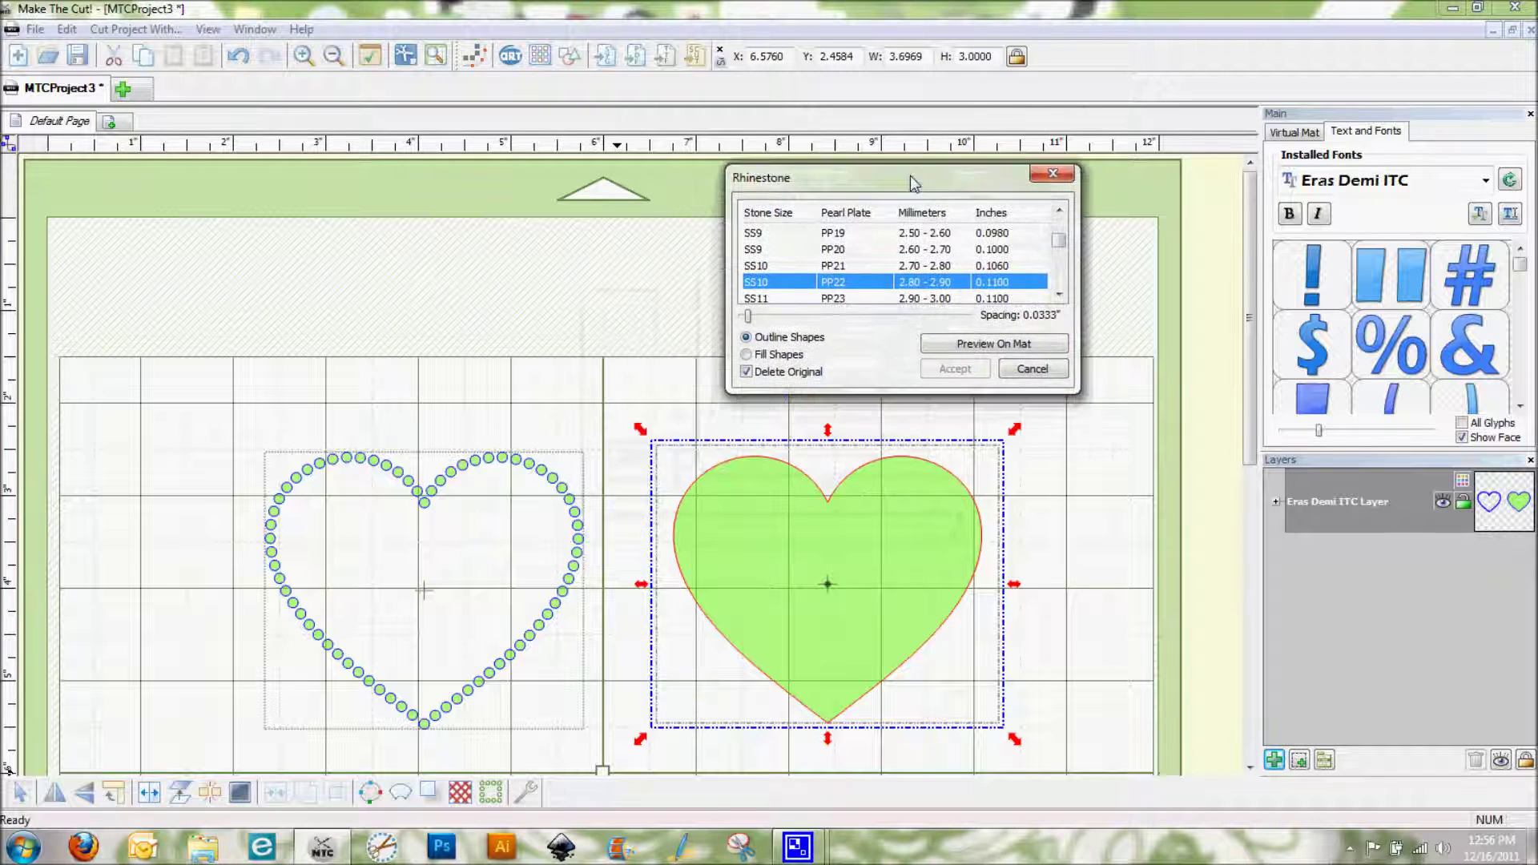
pyautogui.moveTo(910, 176); pyautogui.dragTo(907, 180)
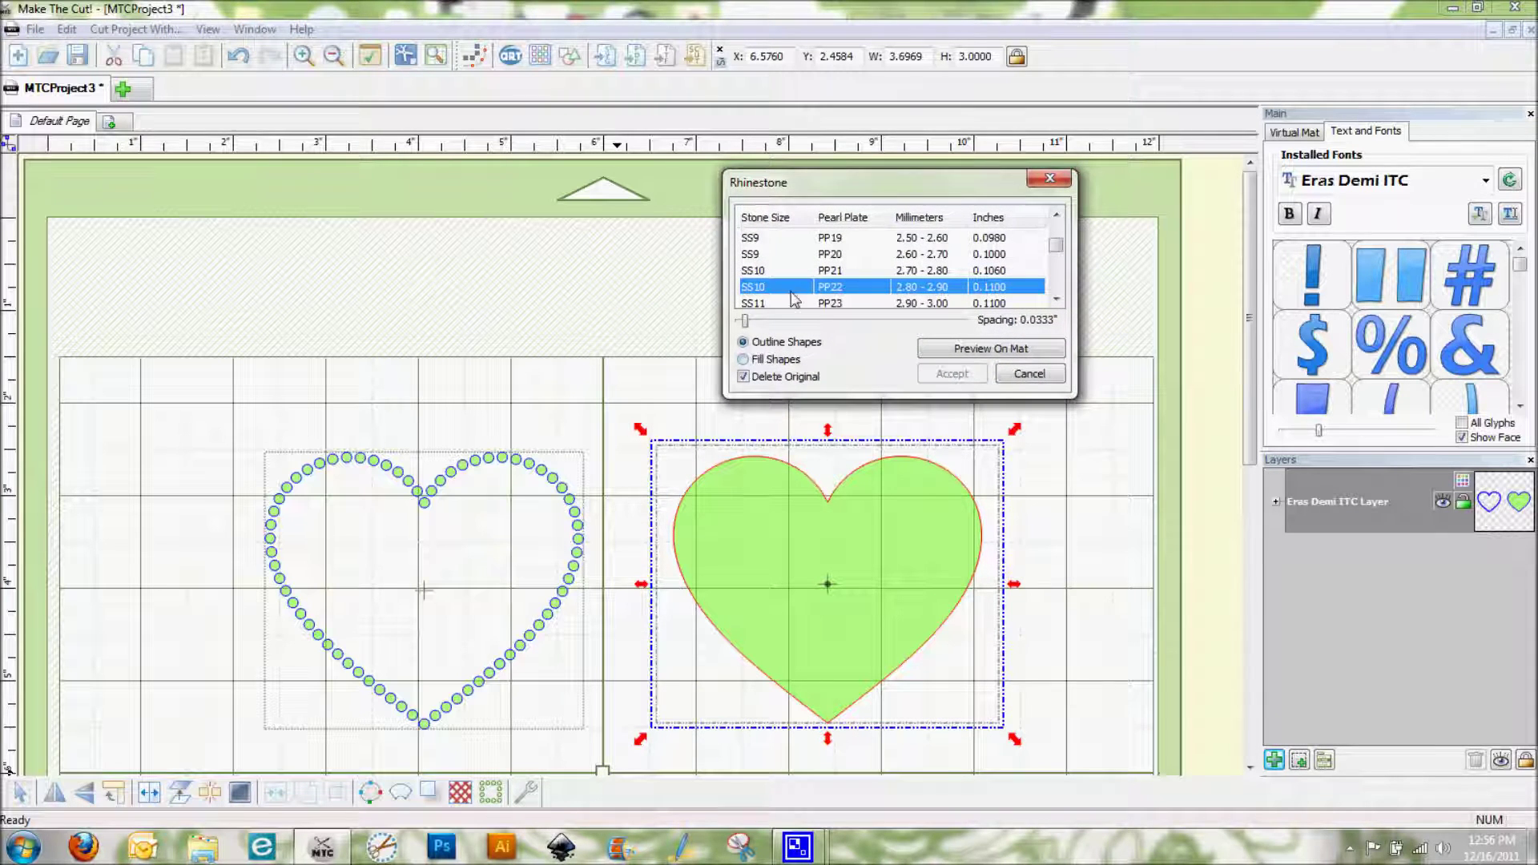
pyautogui.click(743, 361)
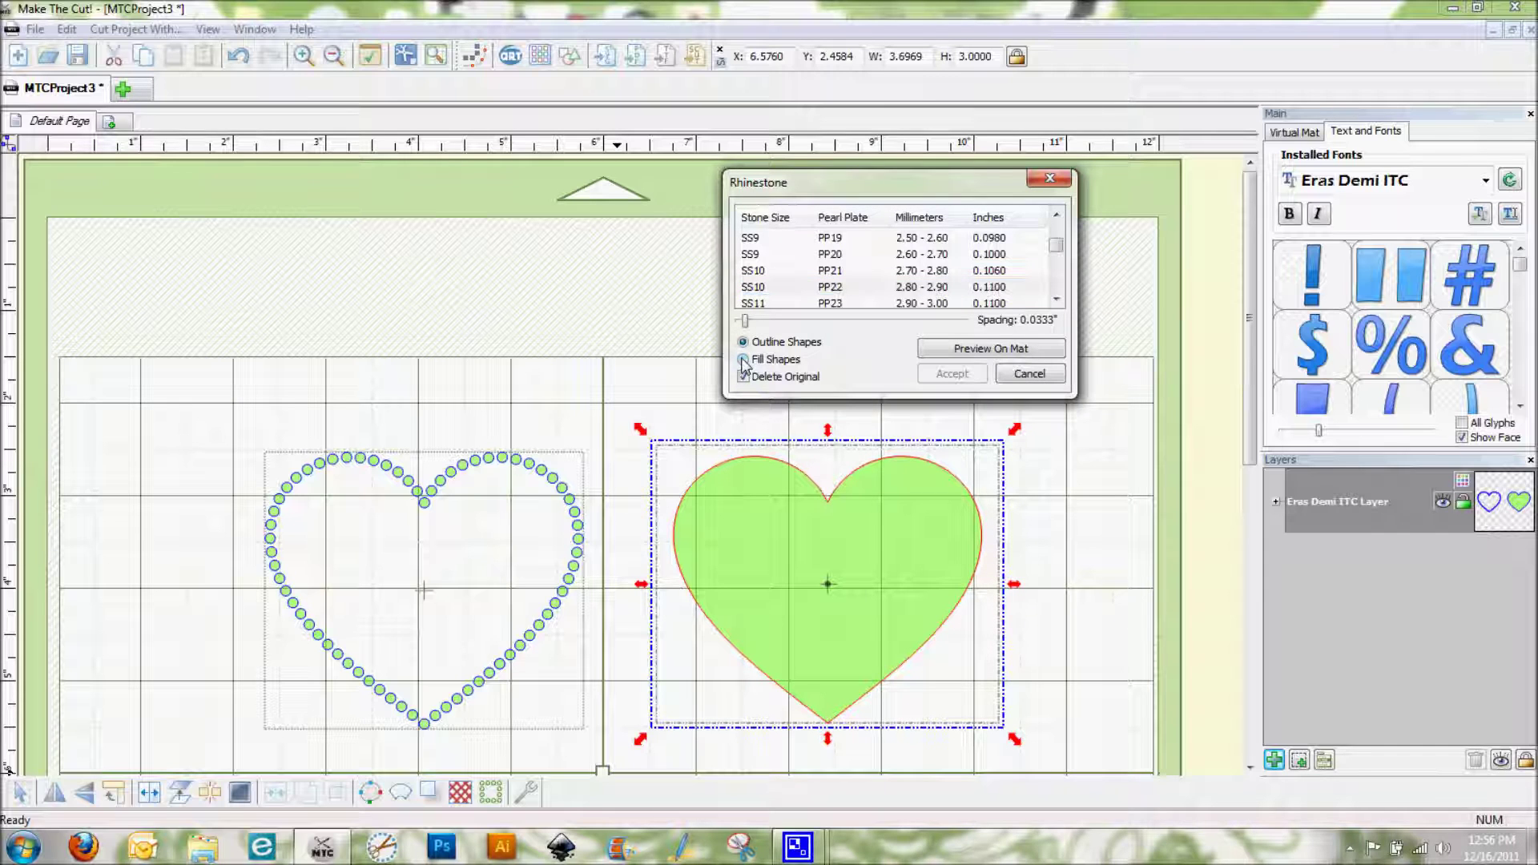
# Preview the fill while adjusting spacing, settle on 0.0867" for 175 stones, and apply it
pyautogui.click(992, 349)
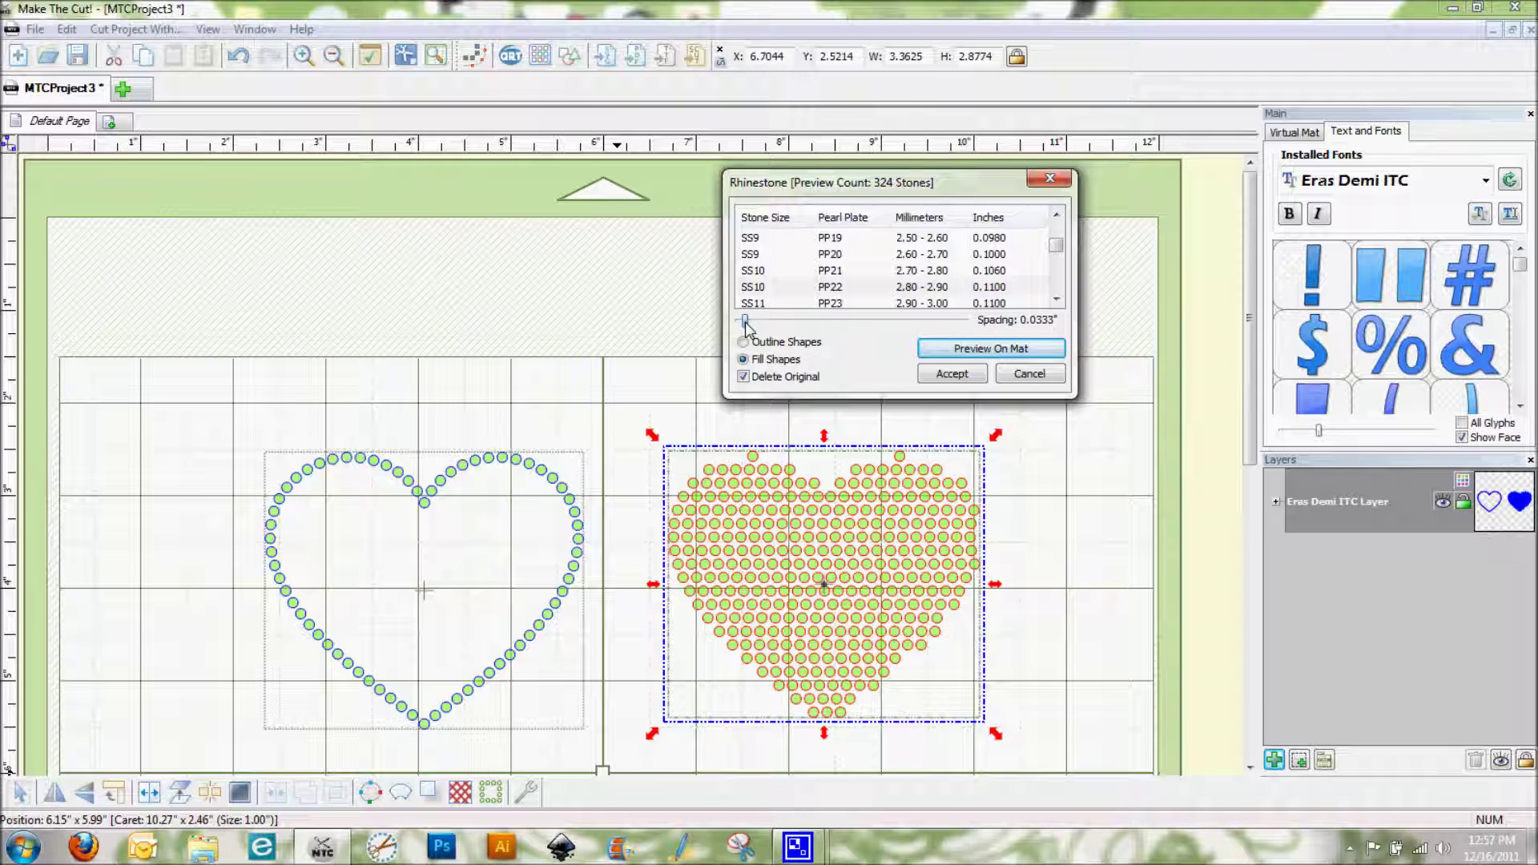
pyautogui.moveTo(745, 319); pyautogui.dragTo(749, 319)
pyautogui.click(964, 350)
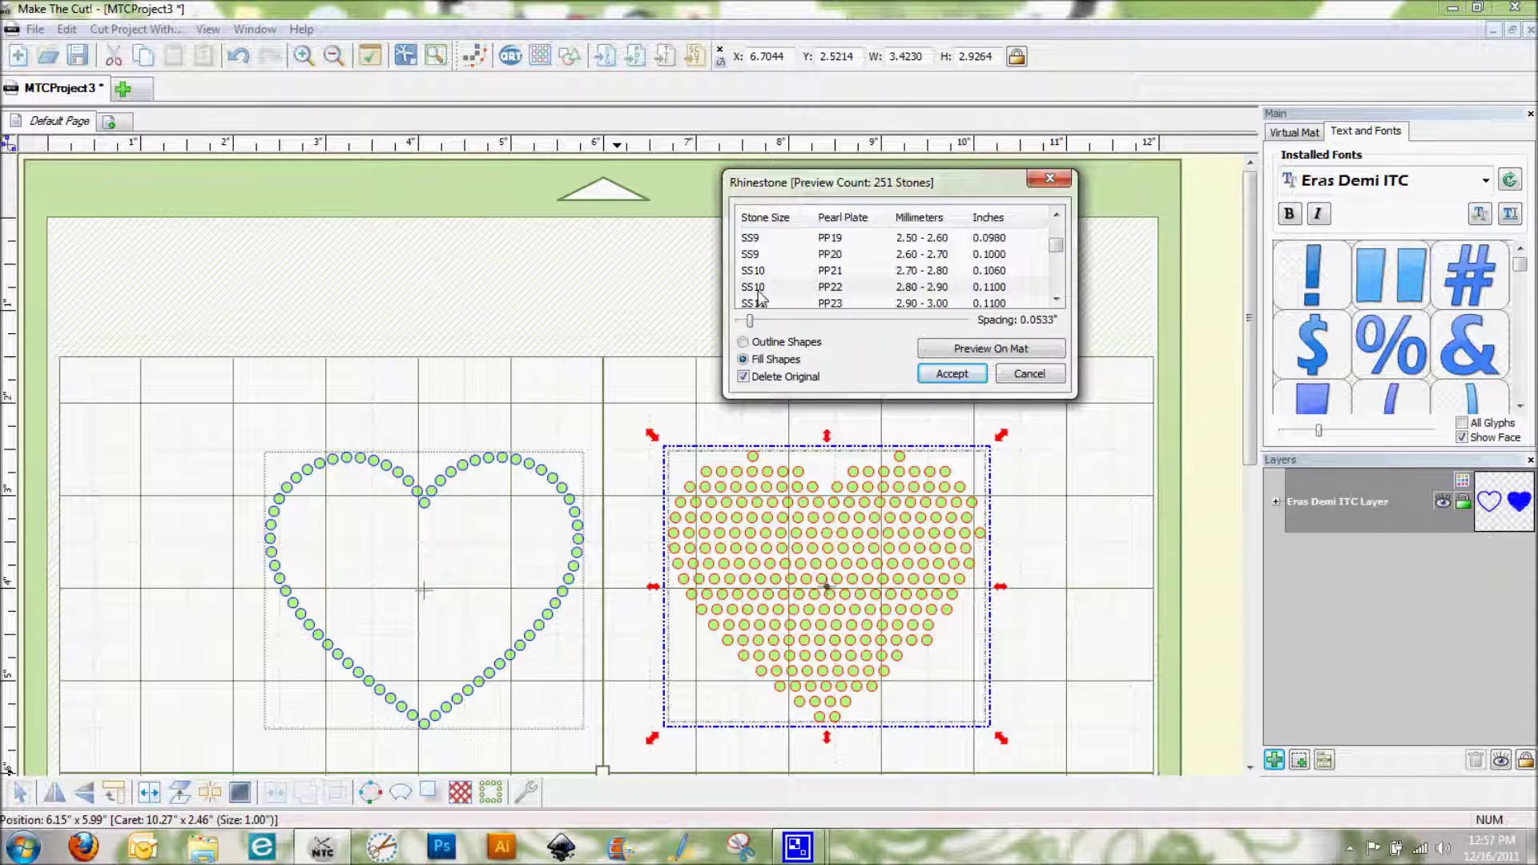
pyautogui.moveTo(750, 324); pyautogui.dragTo(742, 323)
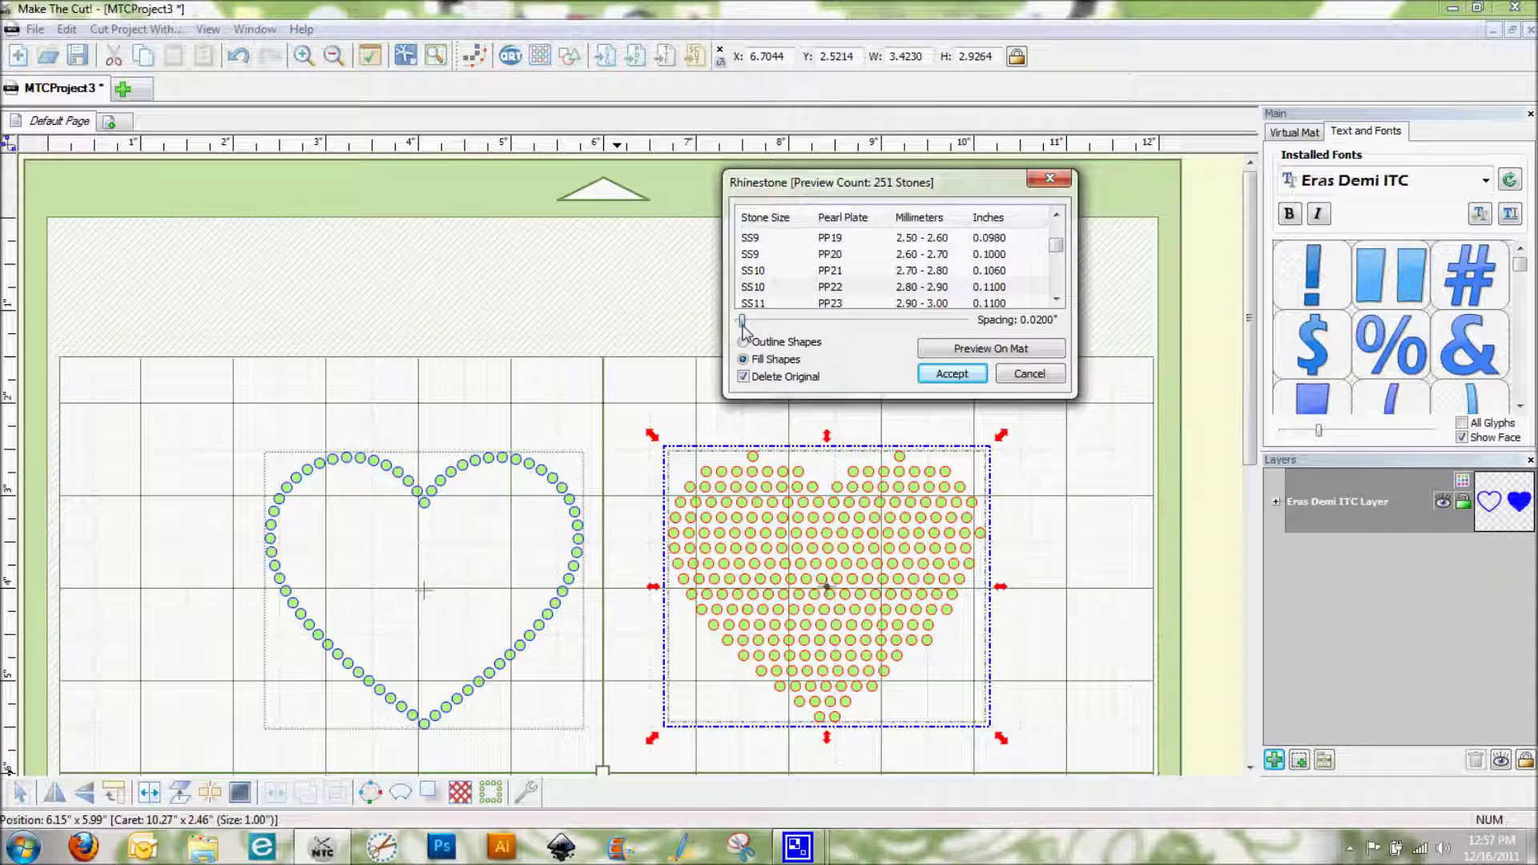
pyautogui.click(981, 351)
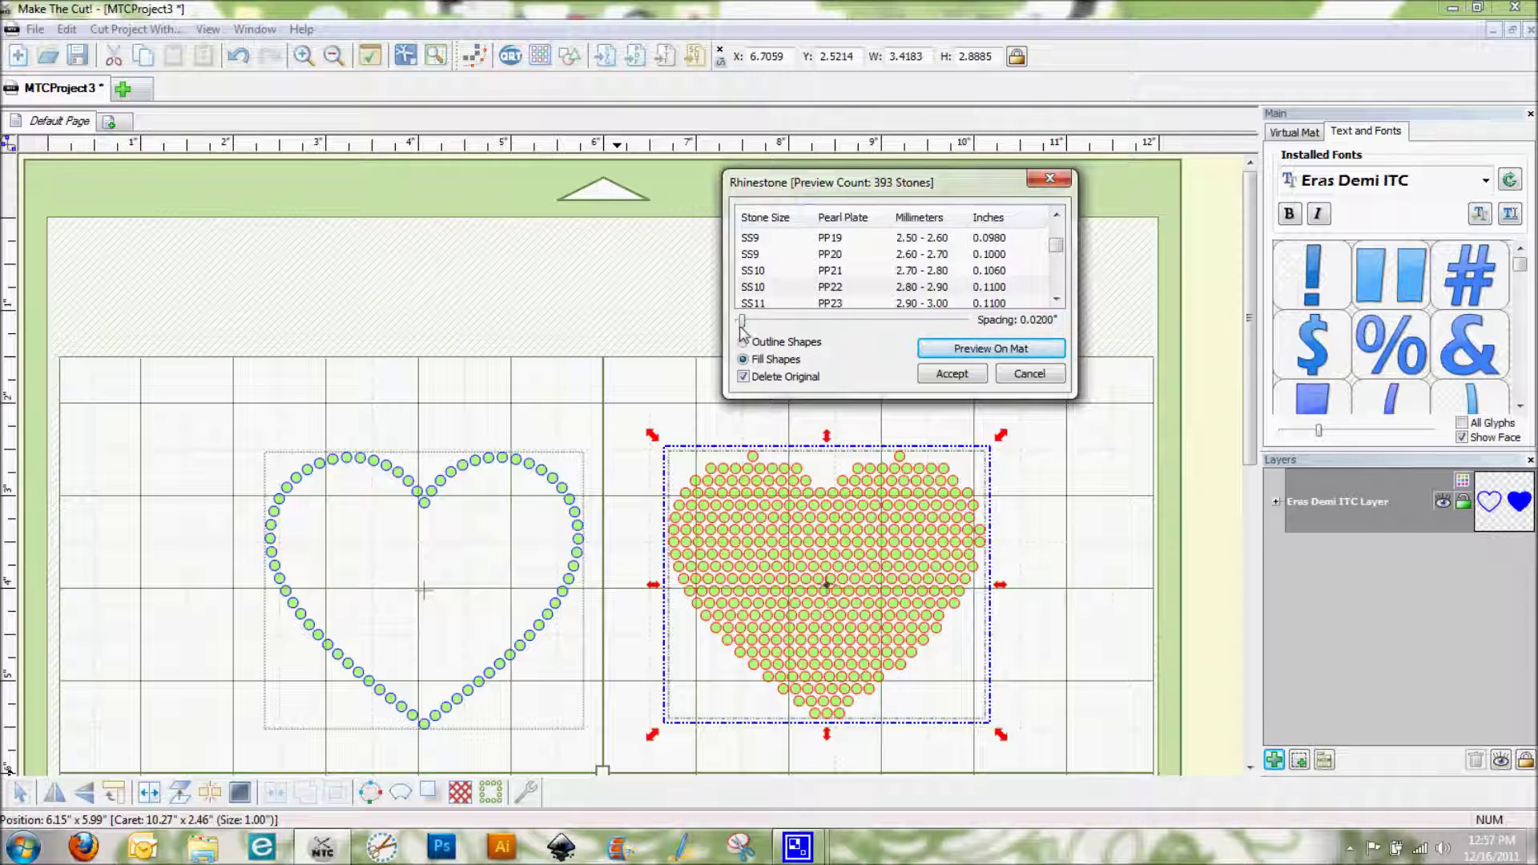
pyautogui.moveTo(743, 322); pyautogui.dragTo(739, 322)
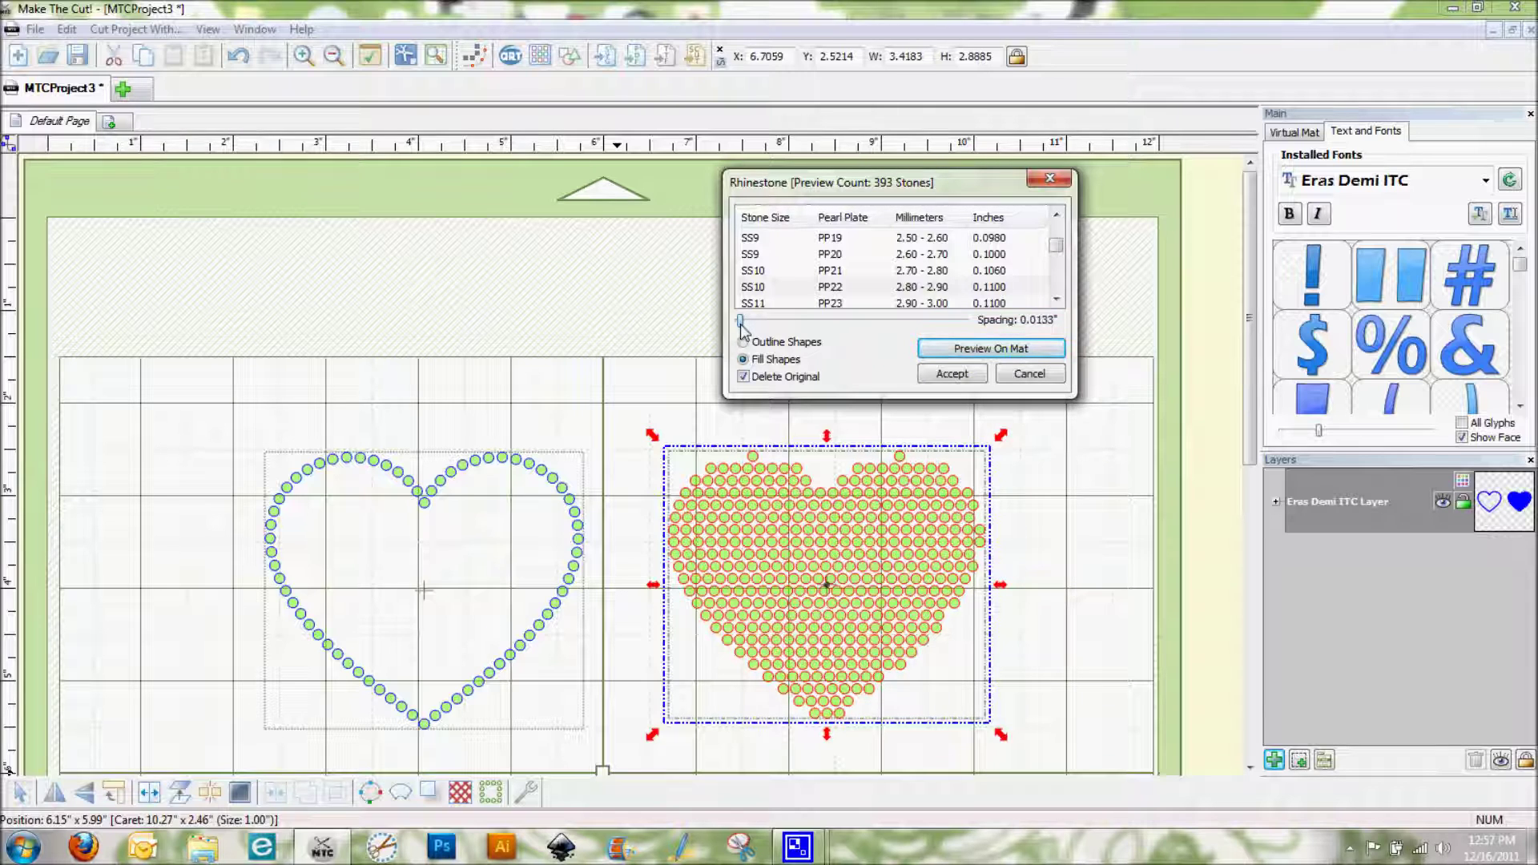
pyautogui.click(972, 350)
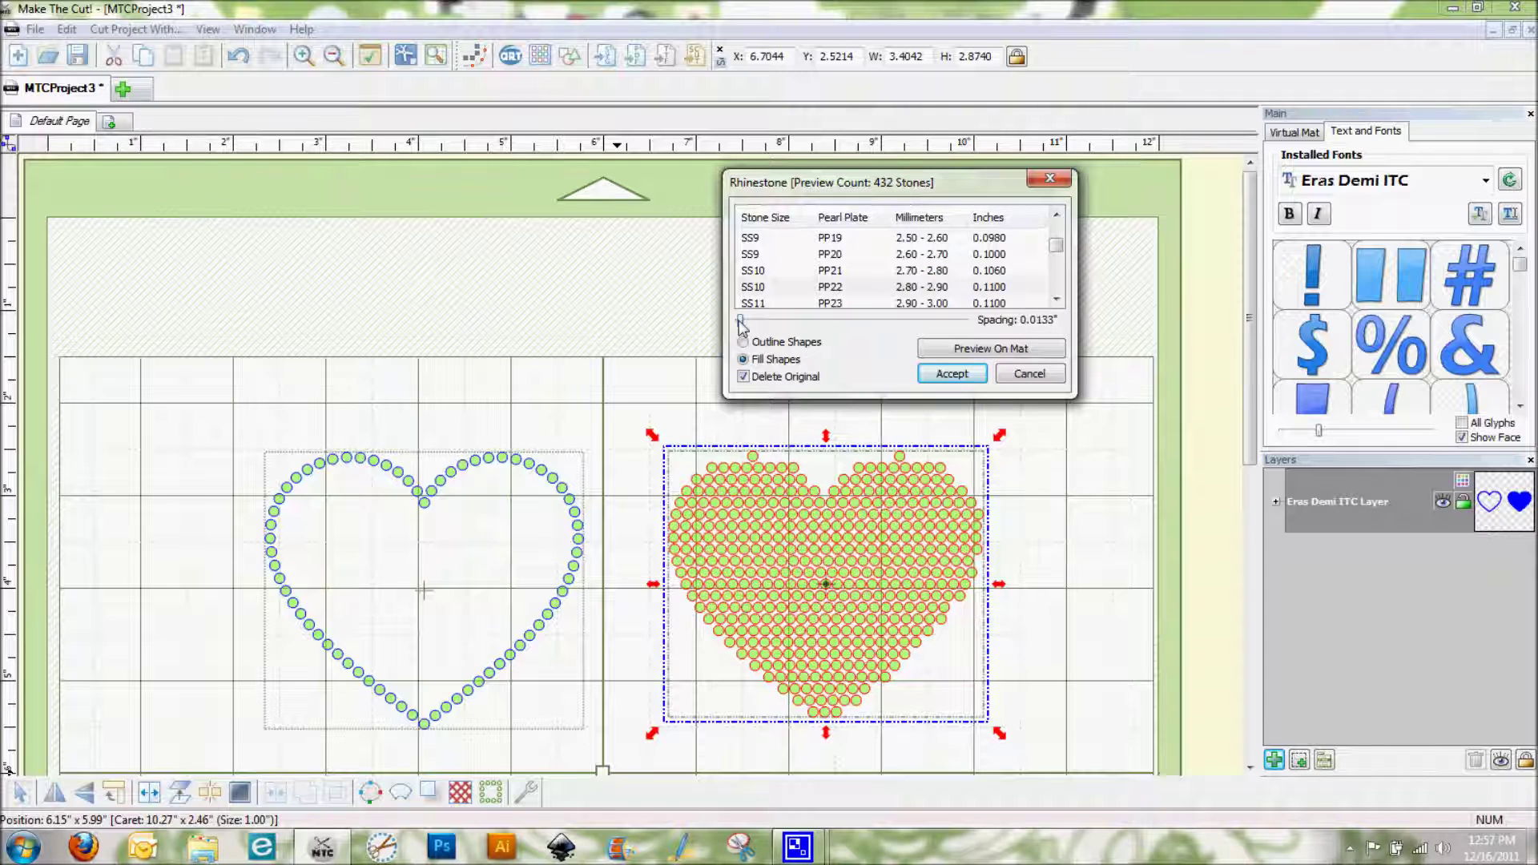
pyautogui.moveTo(740, 321); pyautogui.dragTo(757, 320)
pyautogui.click(940, 354)
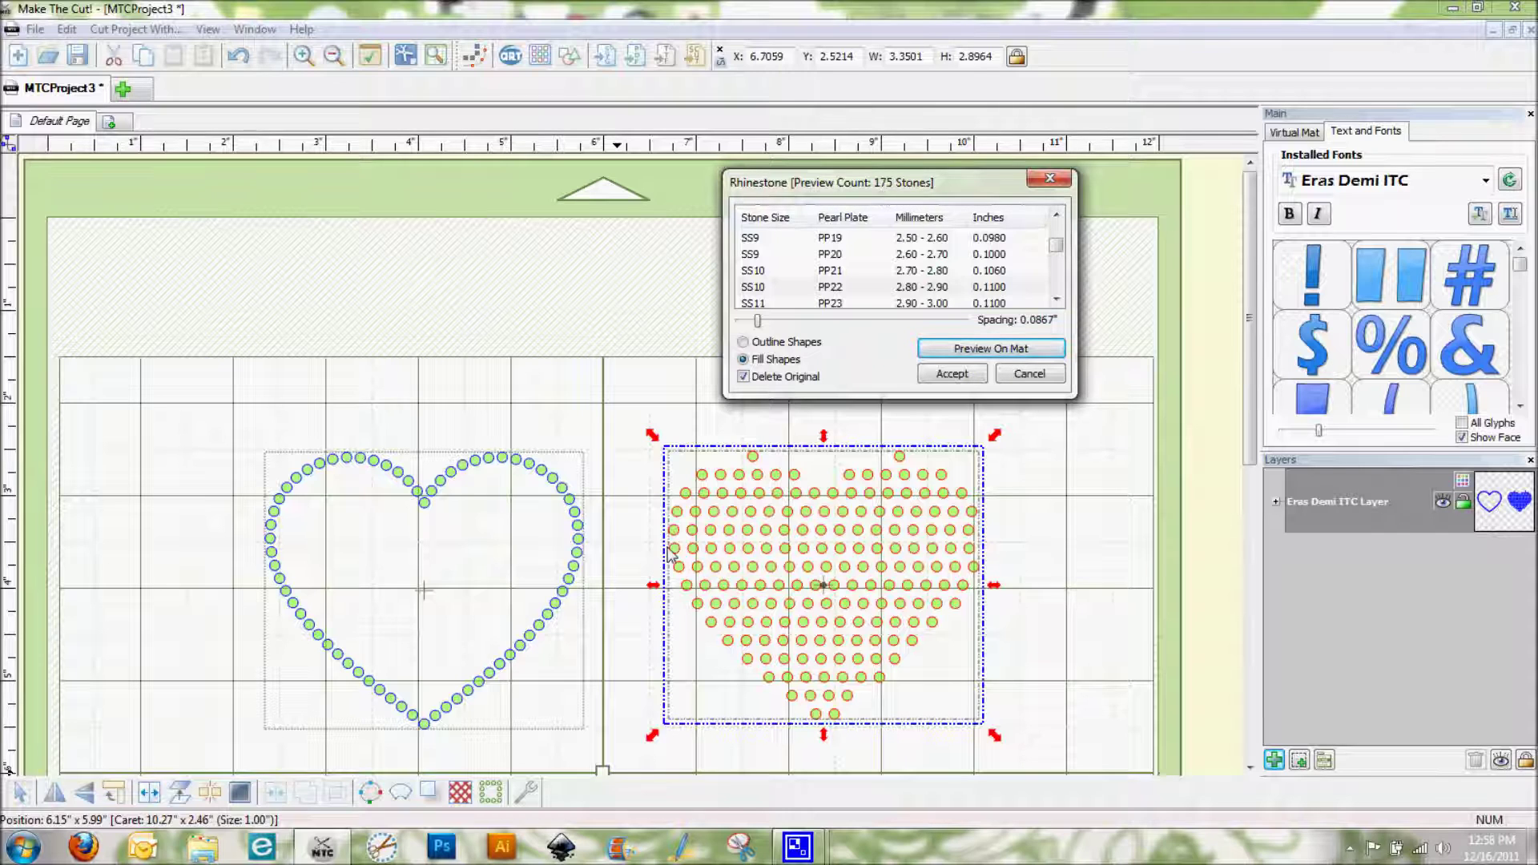
pyautogui.click(951, 374)
# Add the text 'Bling Me Baby!' in Eras Demi ITC on the mat
pyautogui.moveTo(1251, 214); pyautogui.dragTo(1254, 452)
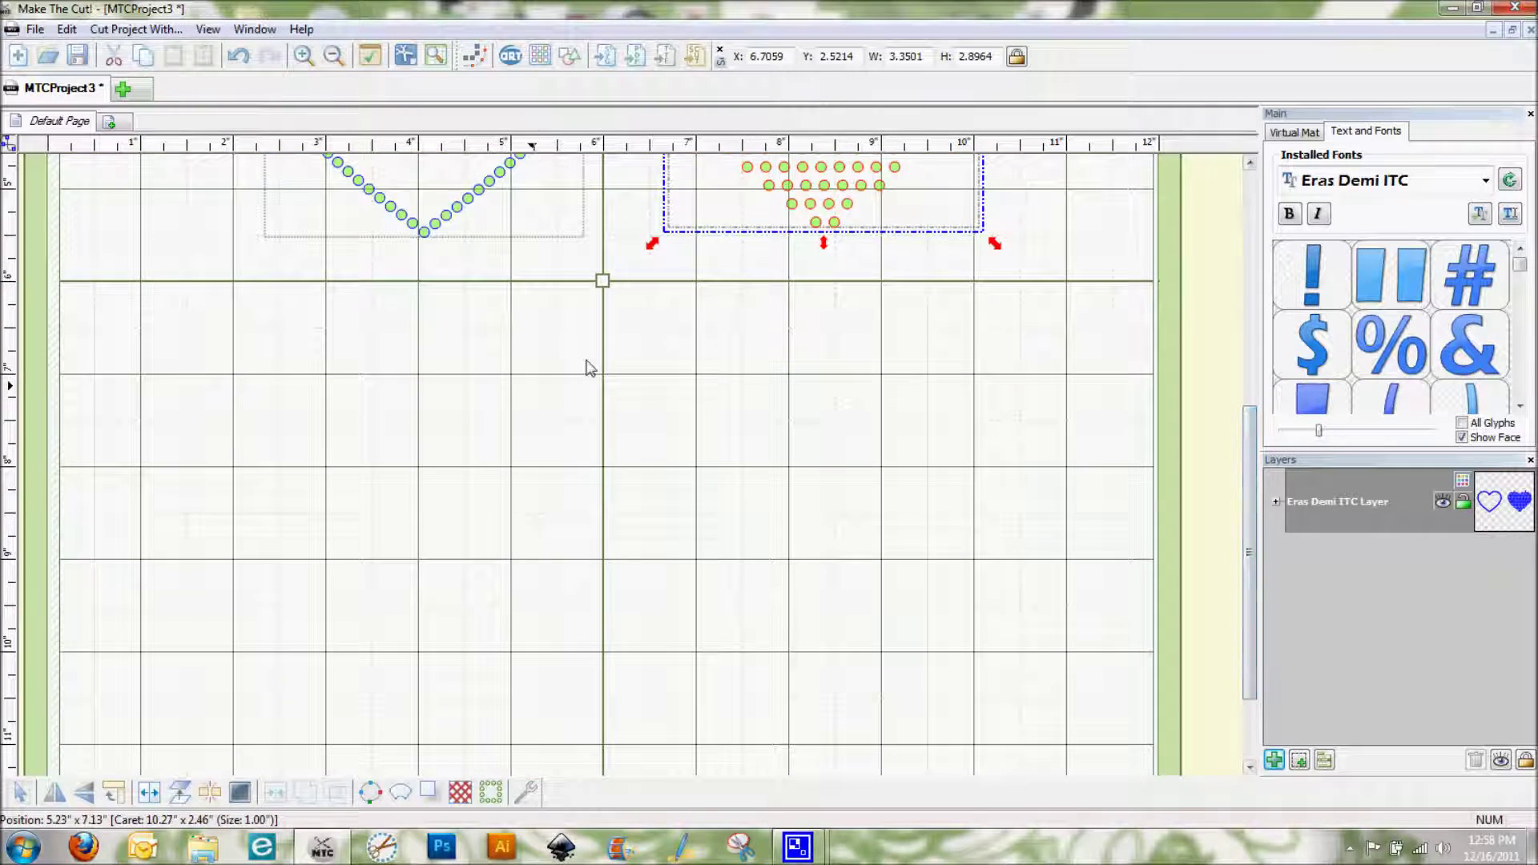
pyautogui.click(190, 371)
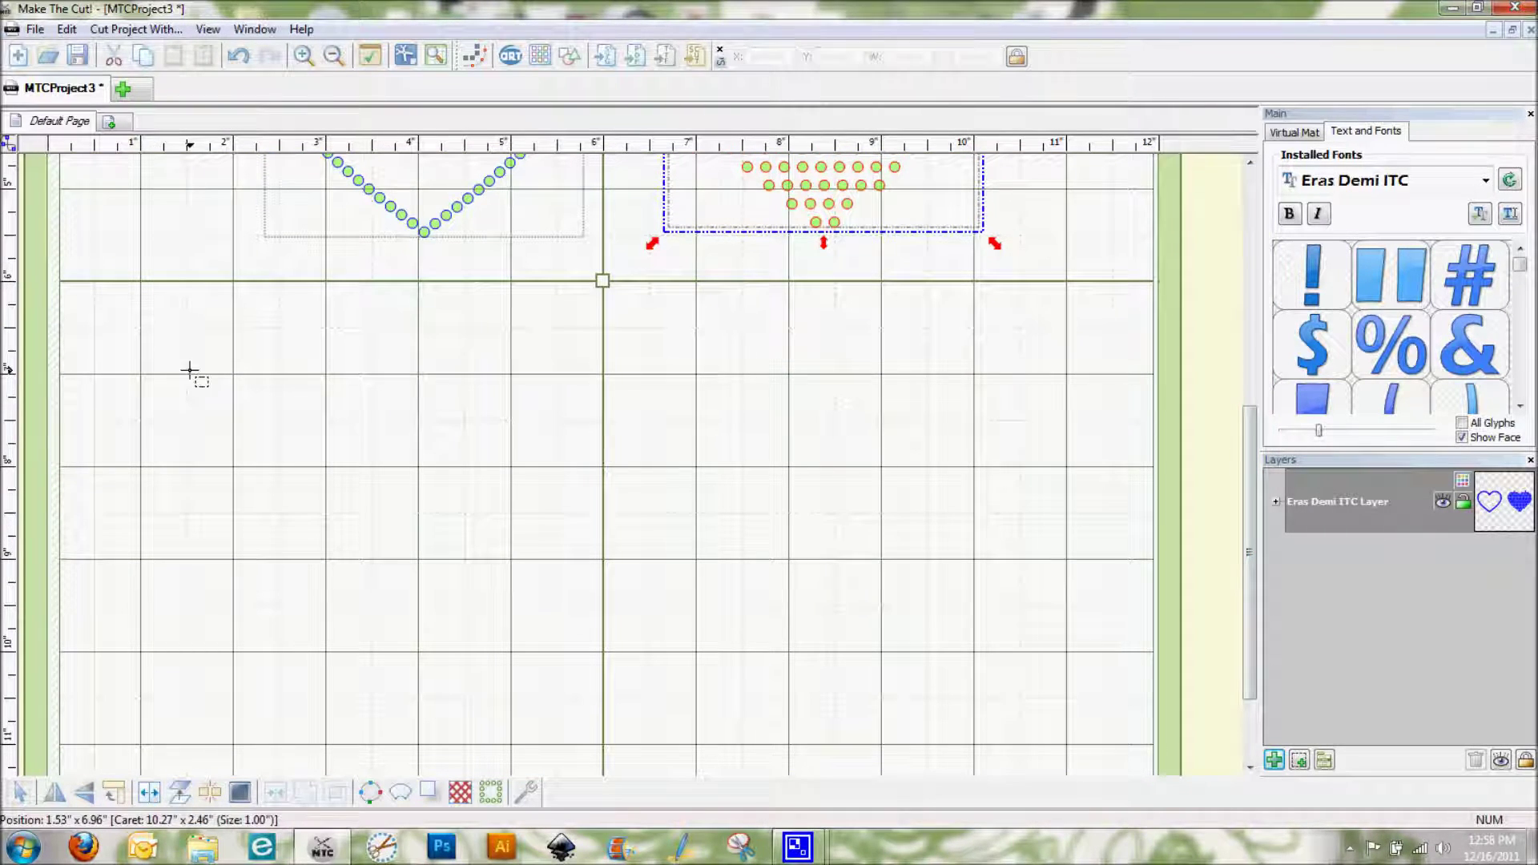
pyautogui.moveTo(190, 370); pyautogui.dragTo(188, 465)
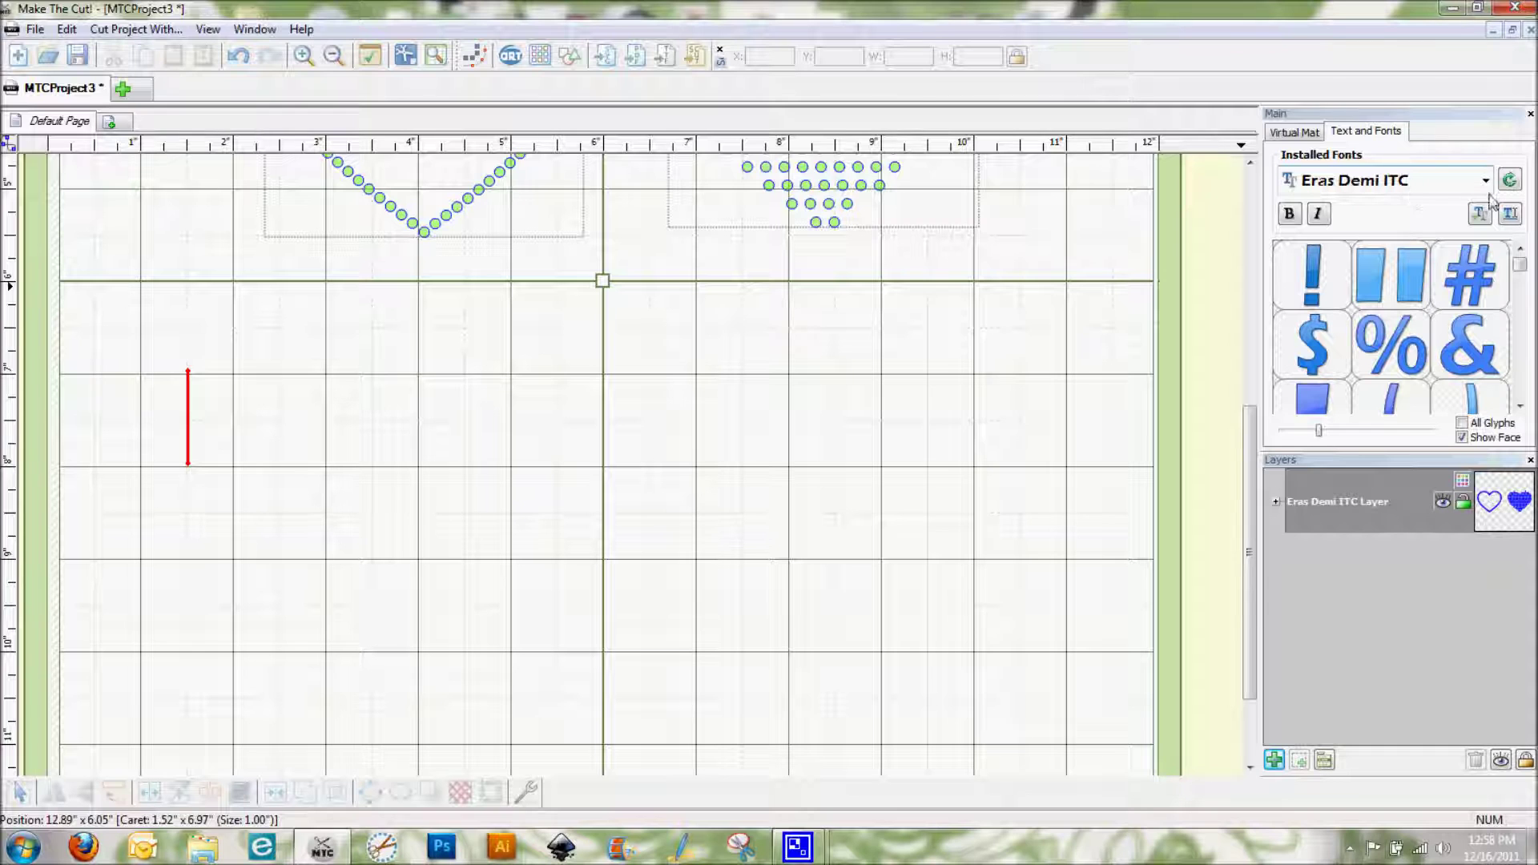
pyautogui.click(1511, 215)
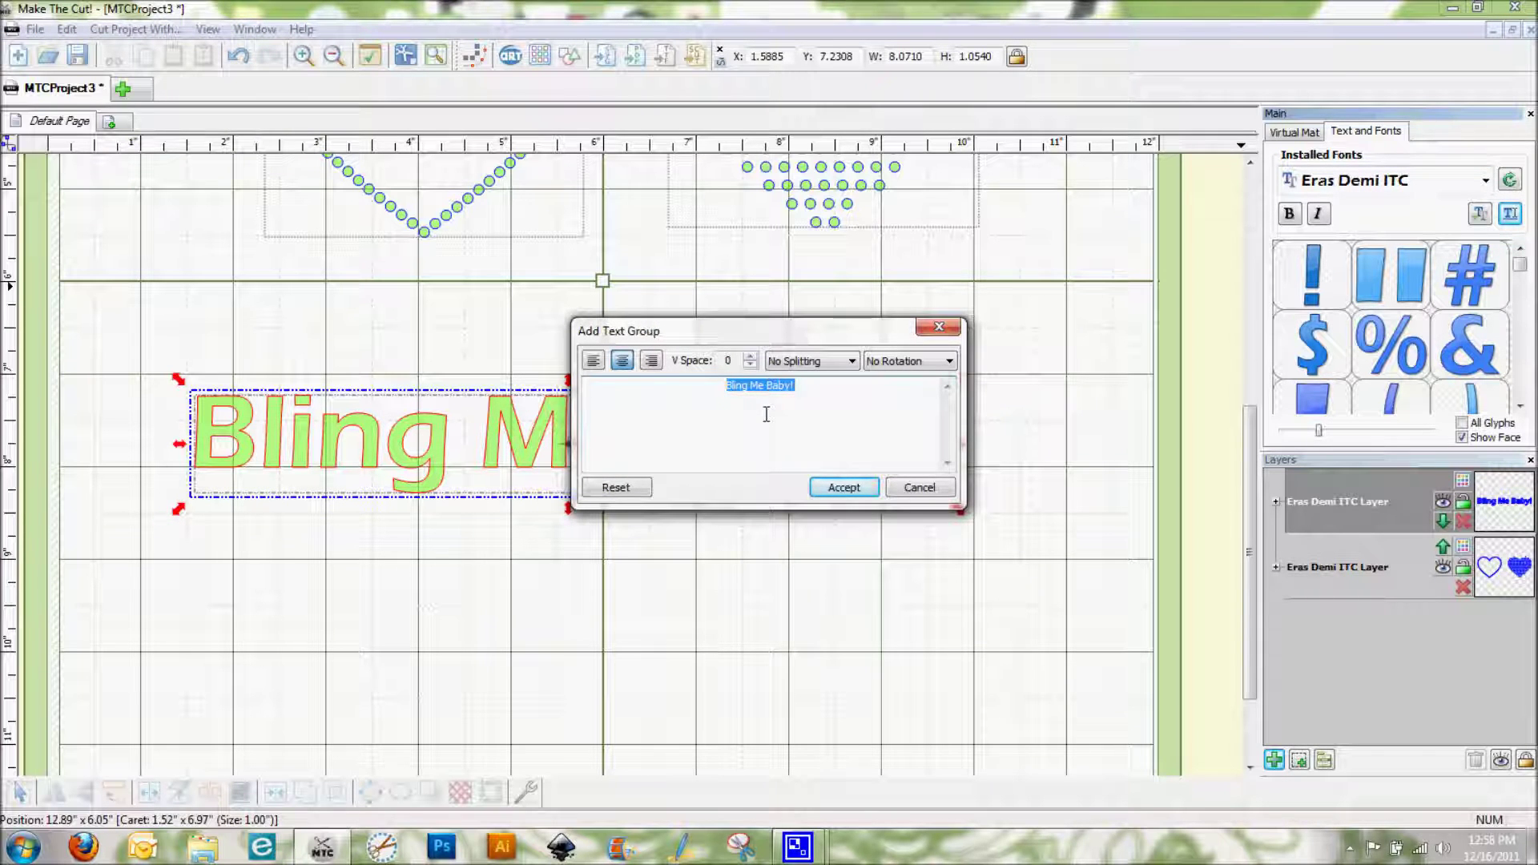
pyautogui.click(838, 488)
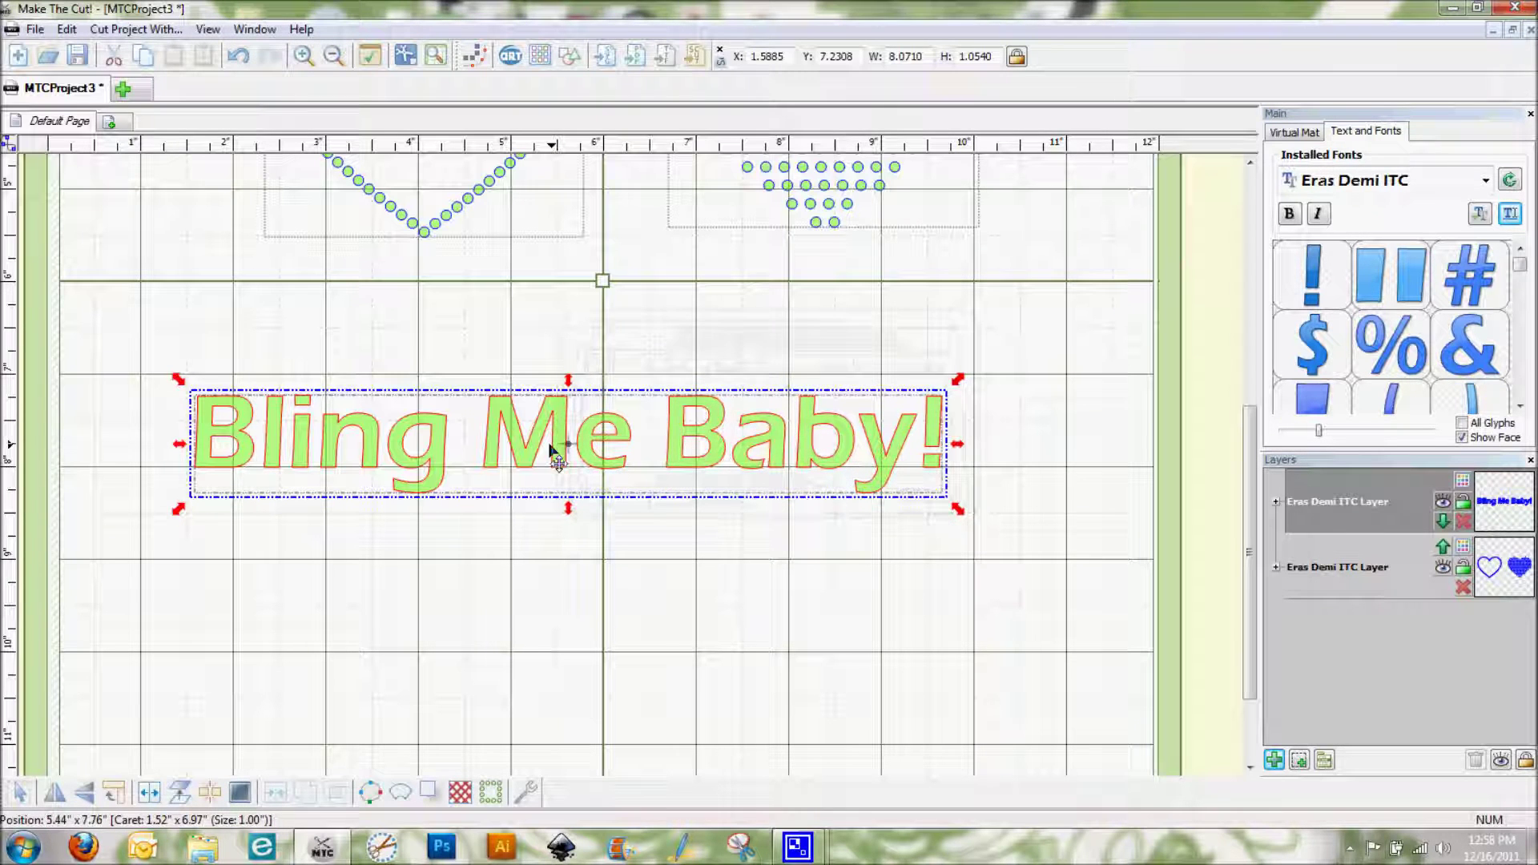
# Move and enlarge the text to 11.1751 by 1.4594 inches, centred below the hearts
pyautogui.moveTo(566, 448); pyautogui.dragTo(466, 384)
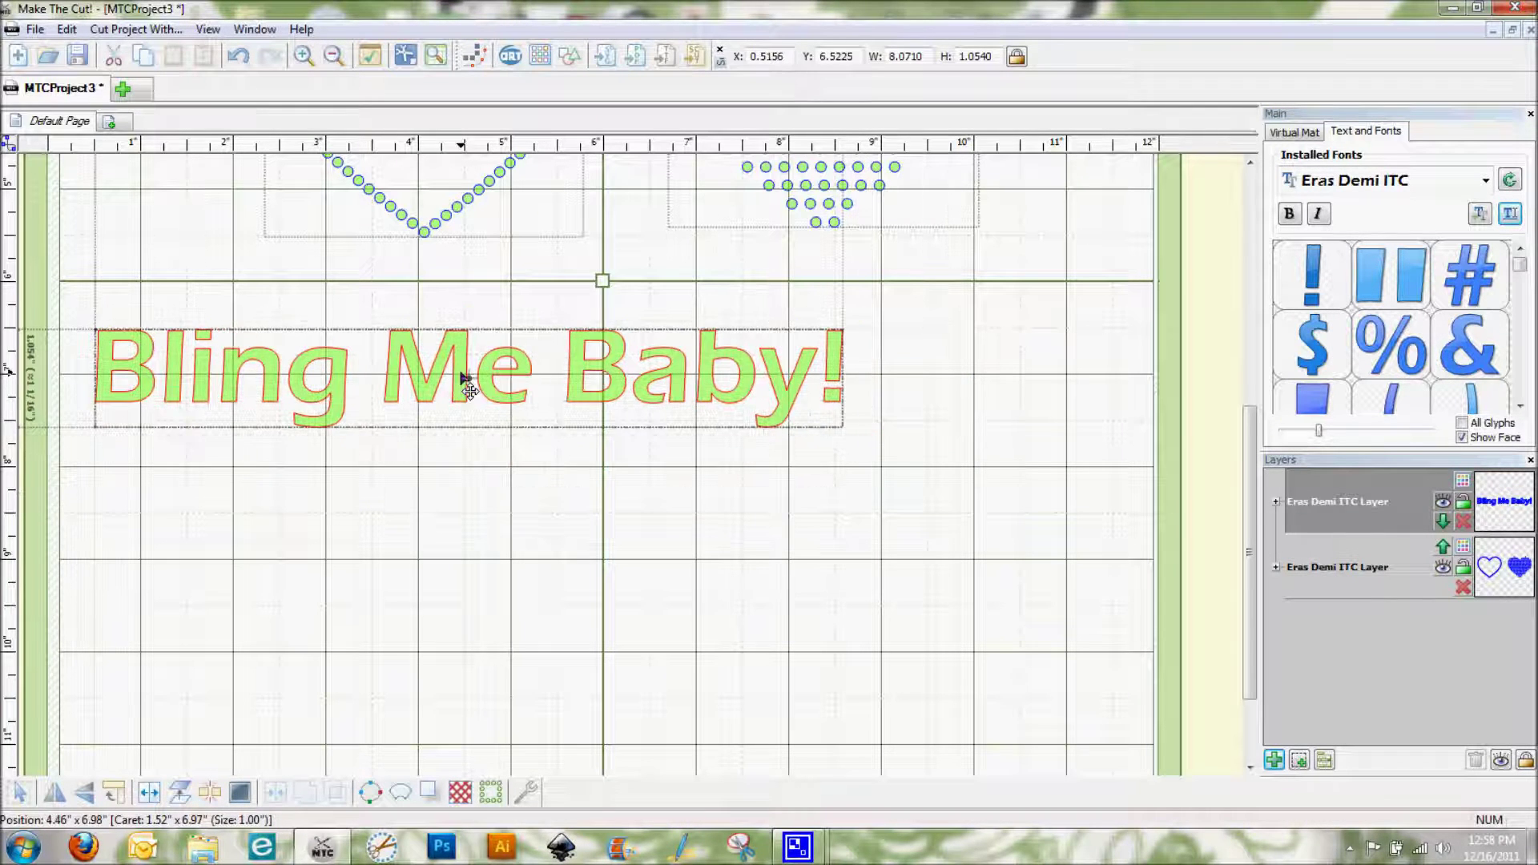
pyautogui.moveTo(859, 444); pyautogui.dragTo(1146, 549)
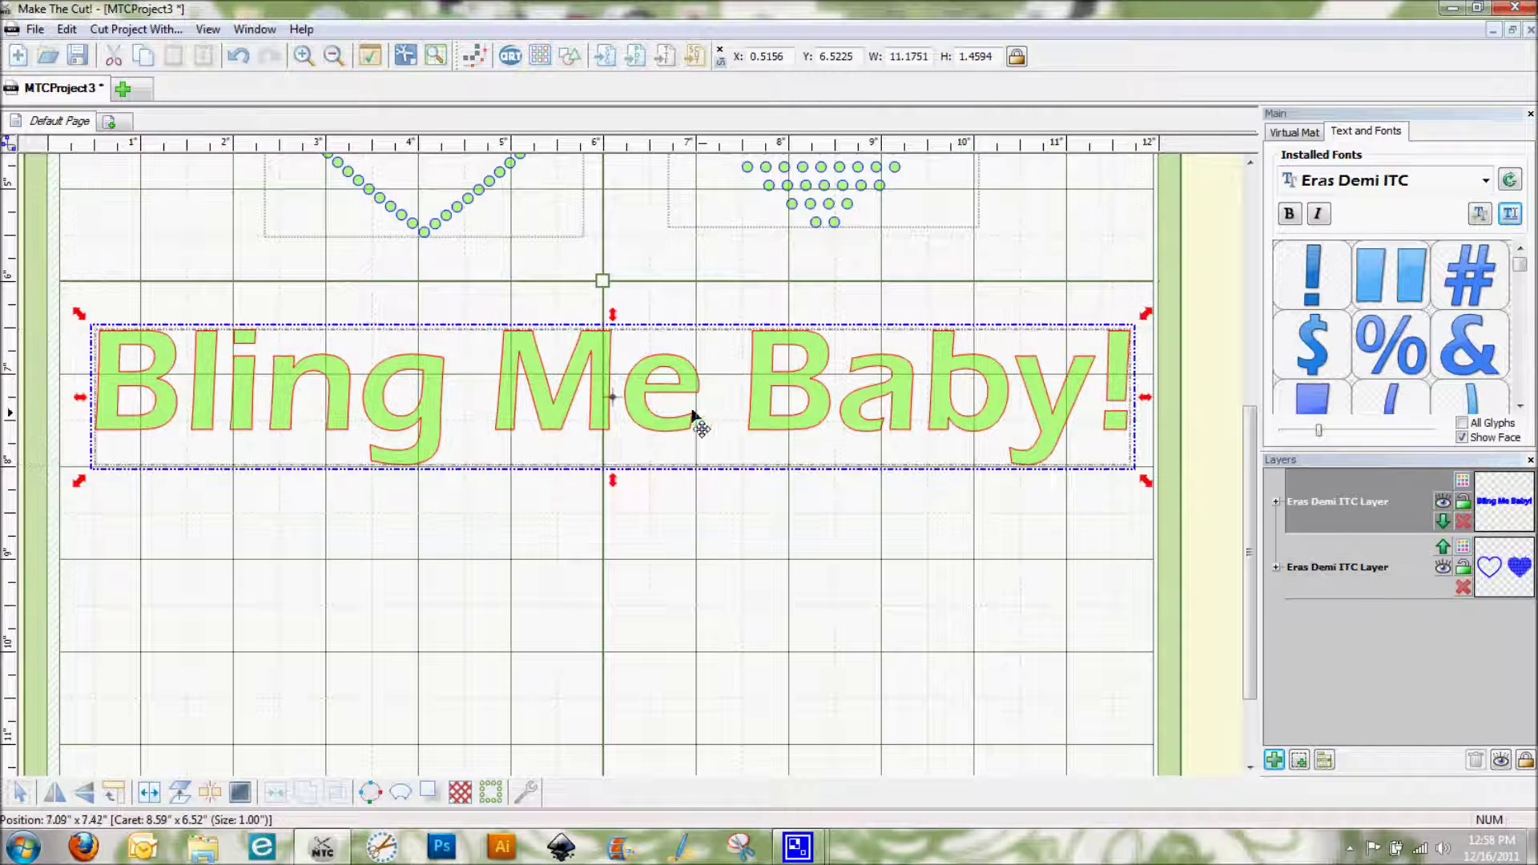
pyautogui.moveTo(671, 400); pyautogui.dragTo(657, 400)
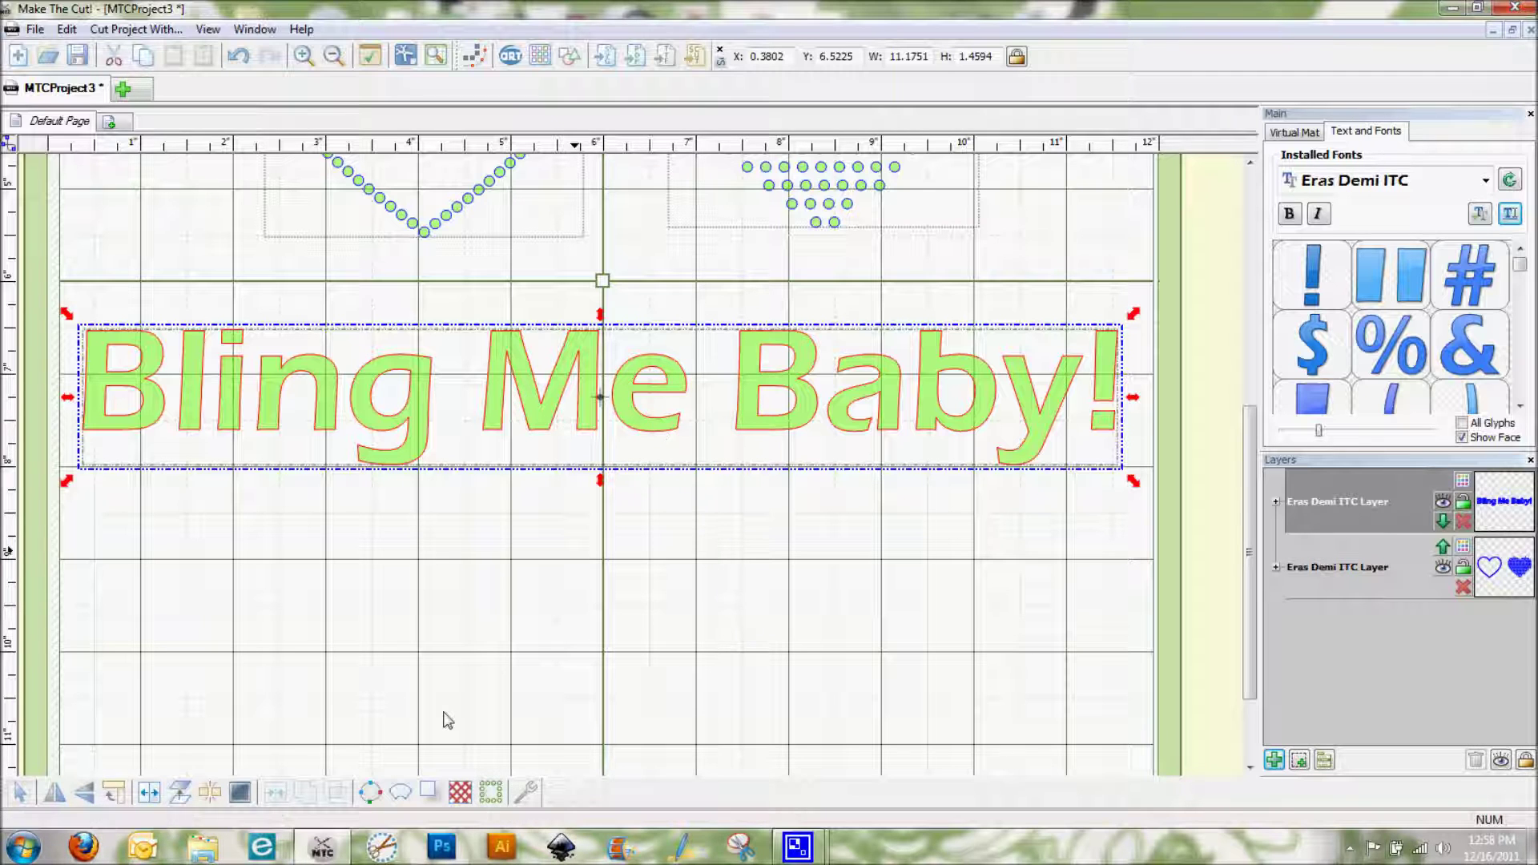
pyautogui.click(490, 793)
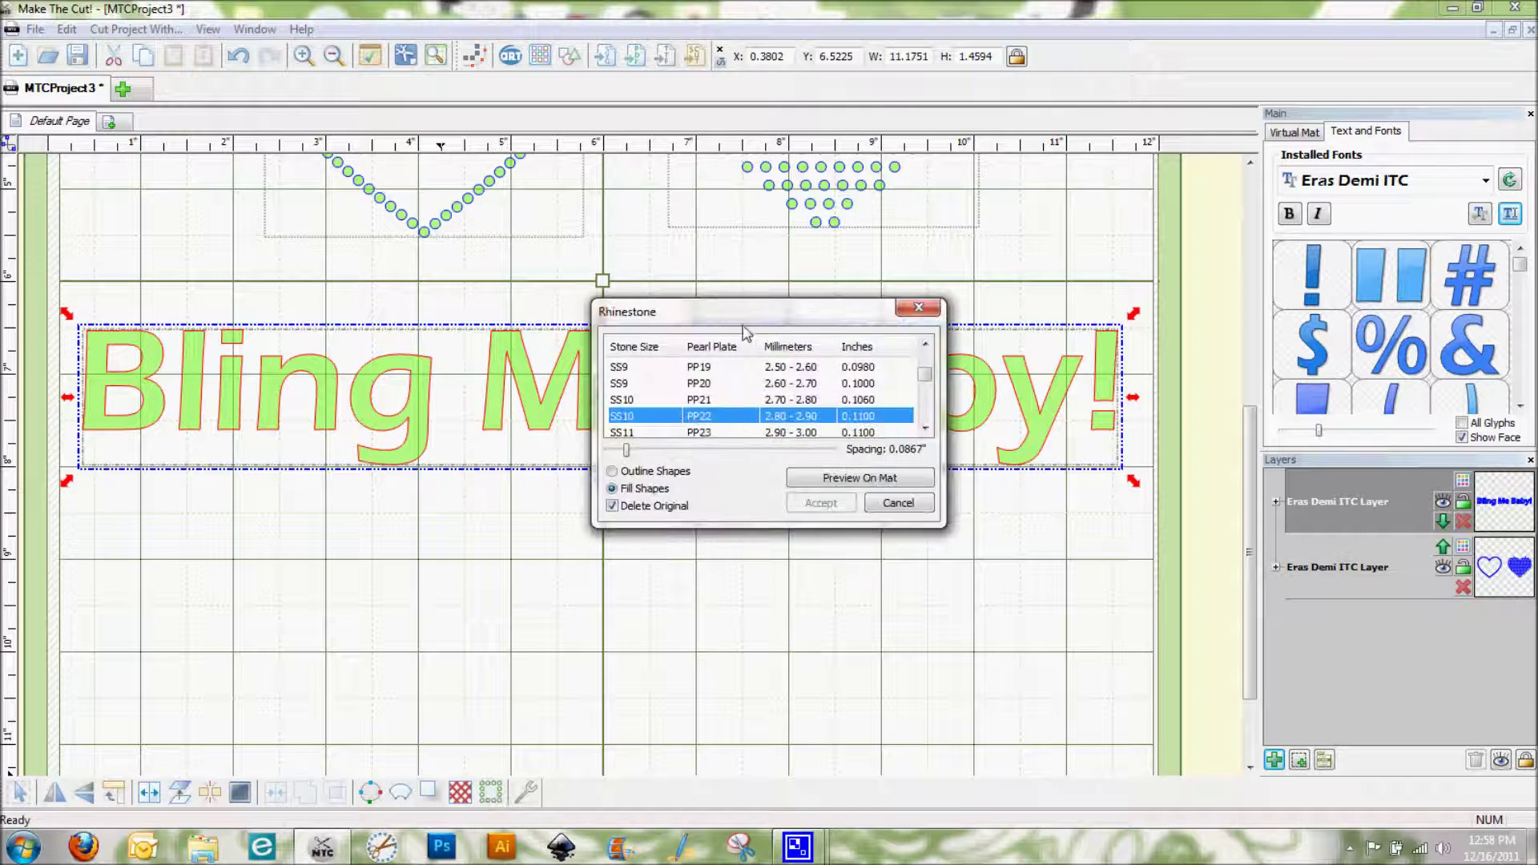
pyautogui.moveTo(737, 317); pyautogui.dragTo(802, 533)
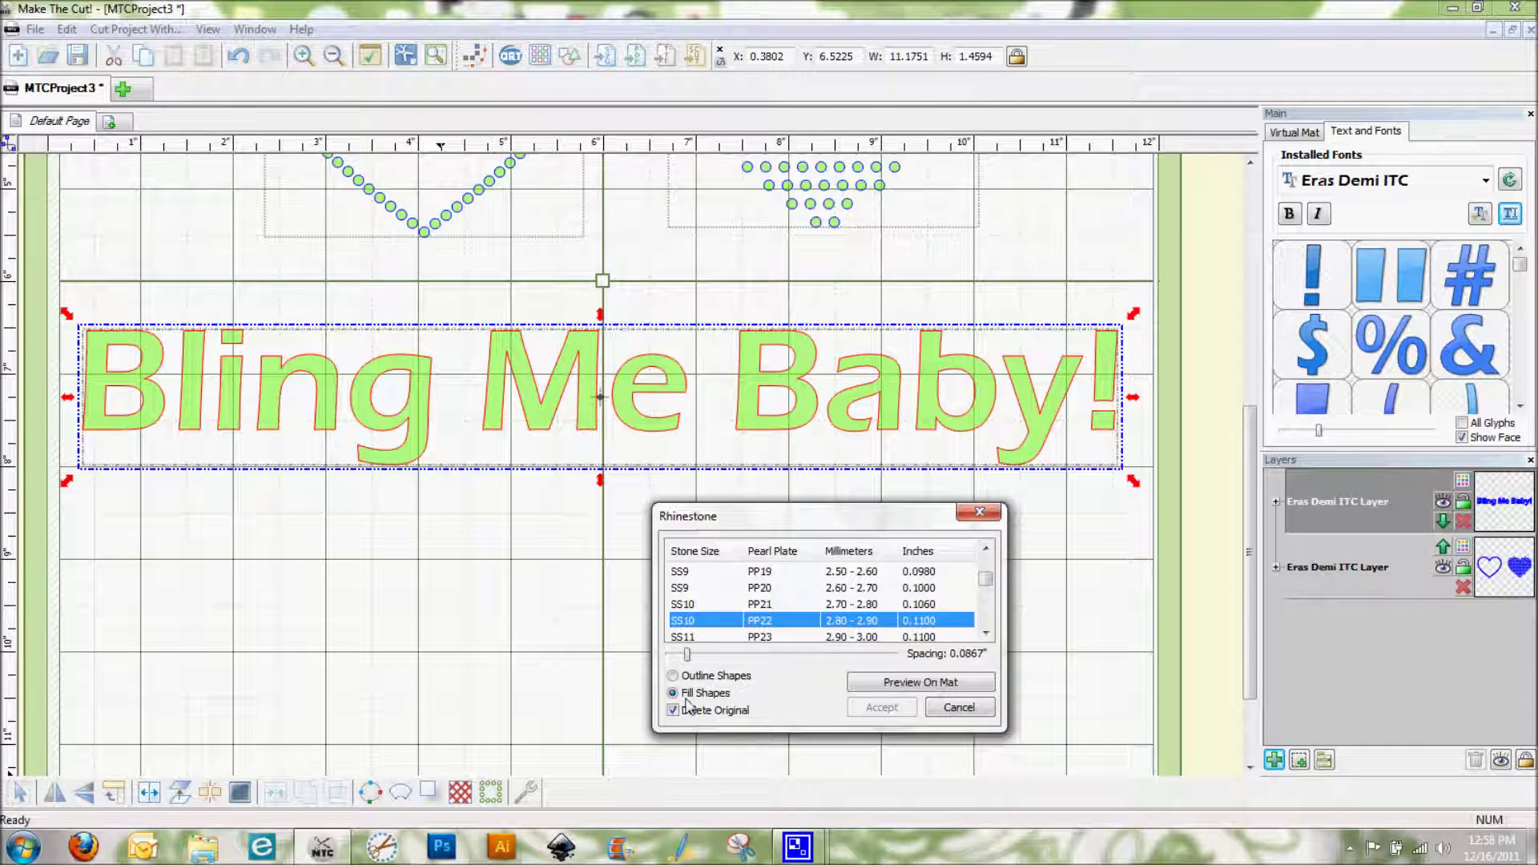
pyautogui.click(885, 684)
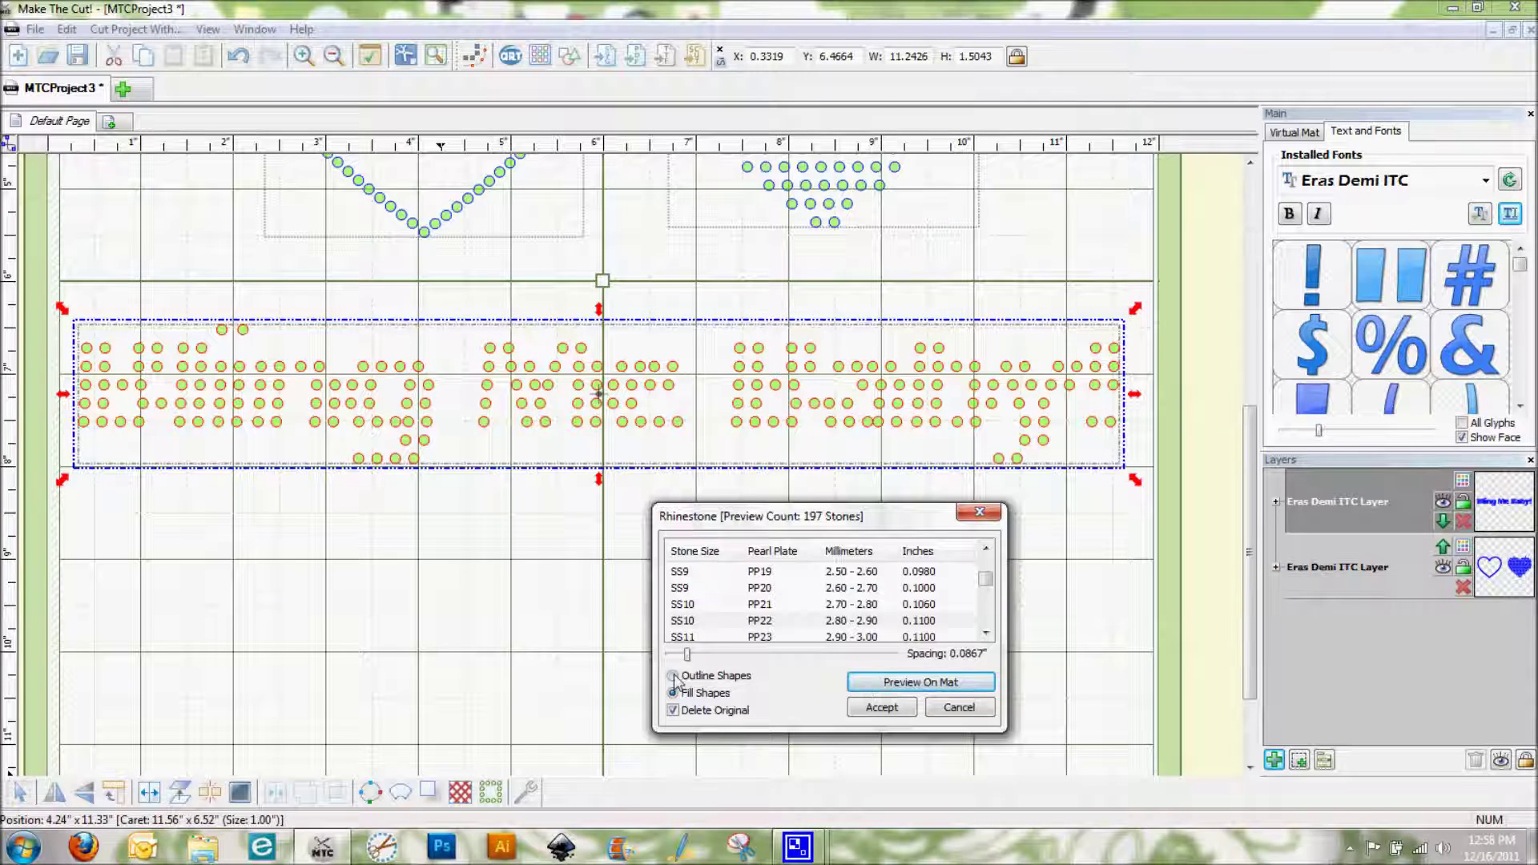
pyautogui.click(673, 675)
pyautogui.click(879, 685)
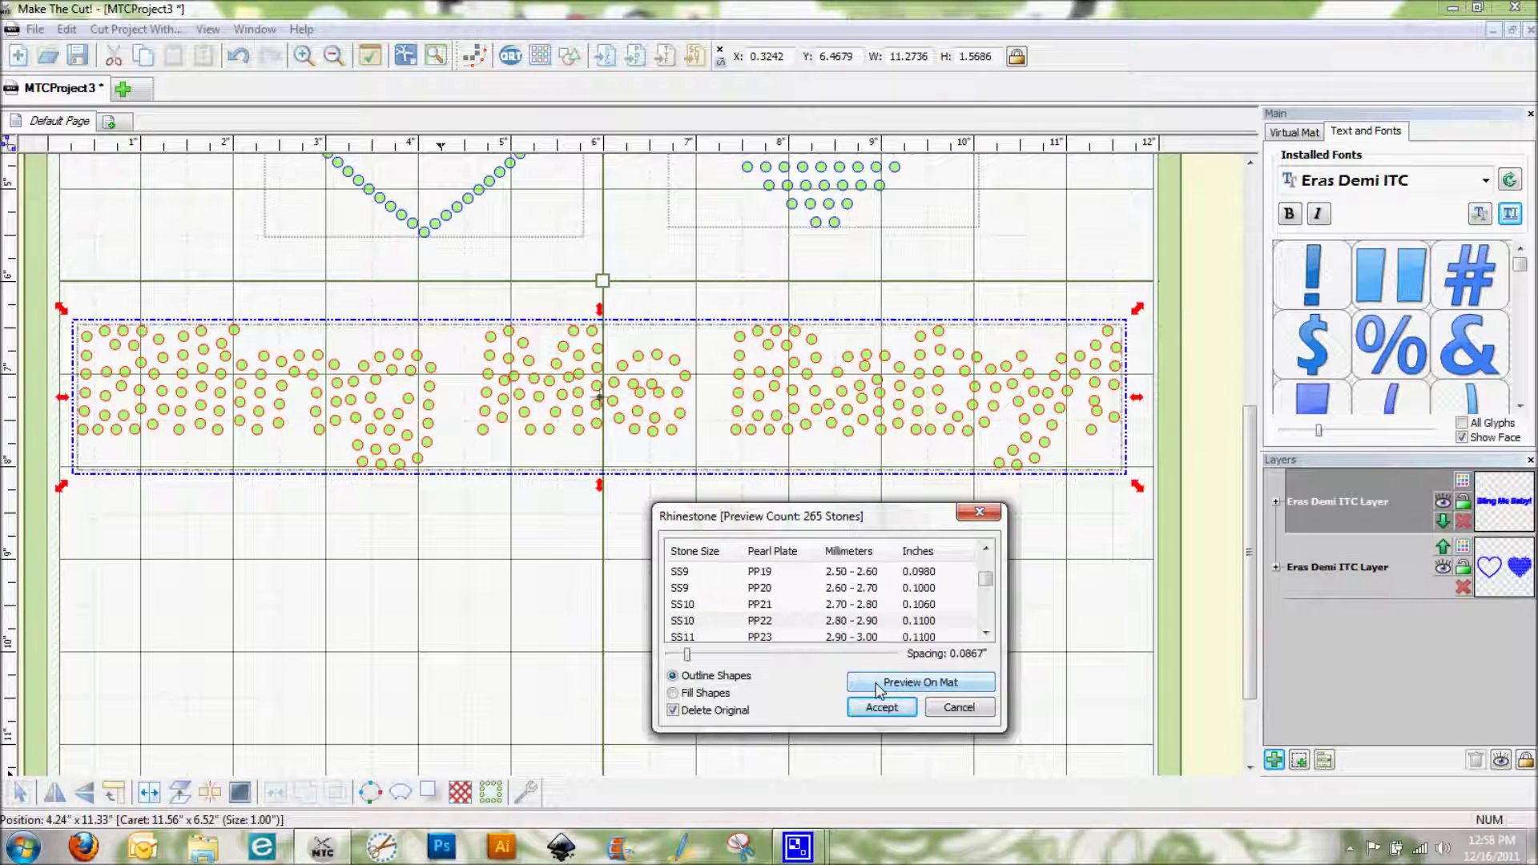
pyautogui.click(958, 708)
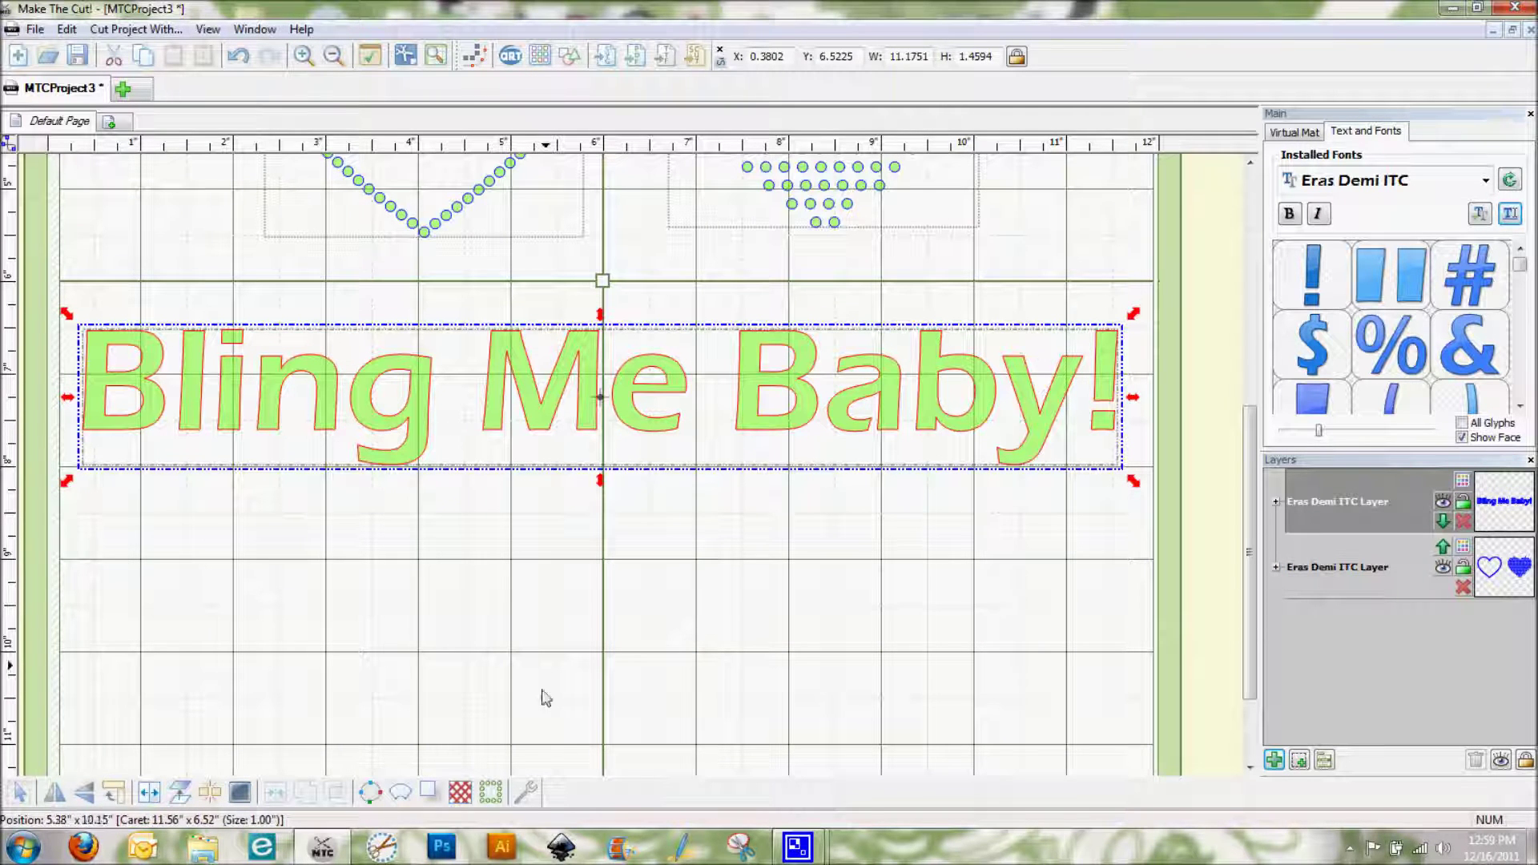
# Apply Thin Paths to the 'Bling Me Baby!' text from the Advanced menu
pyautogui.click(528, 802)
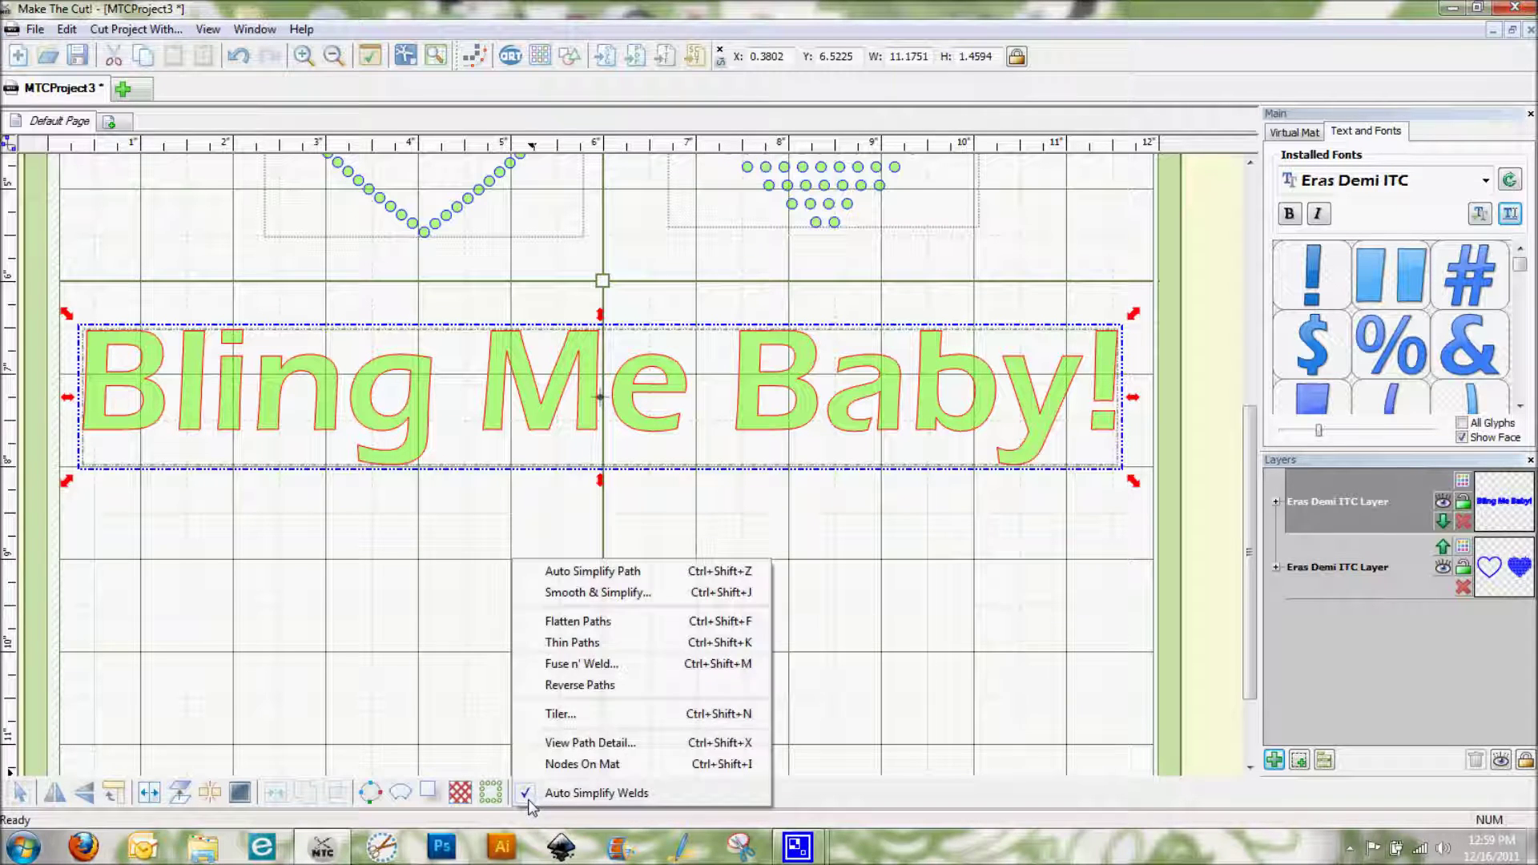
pyautogui.click(558, 644)
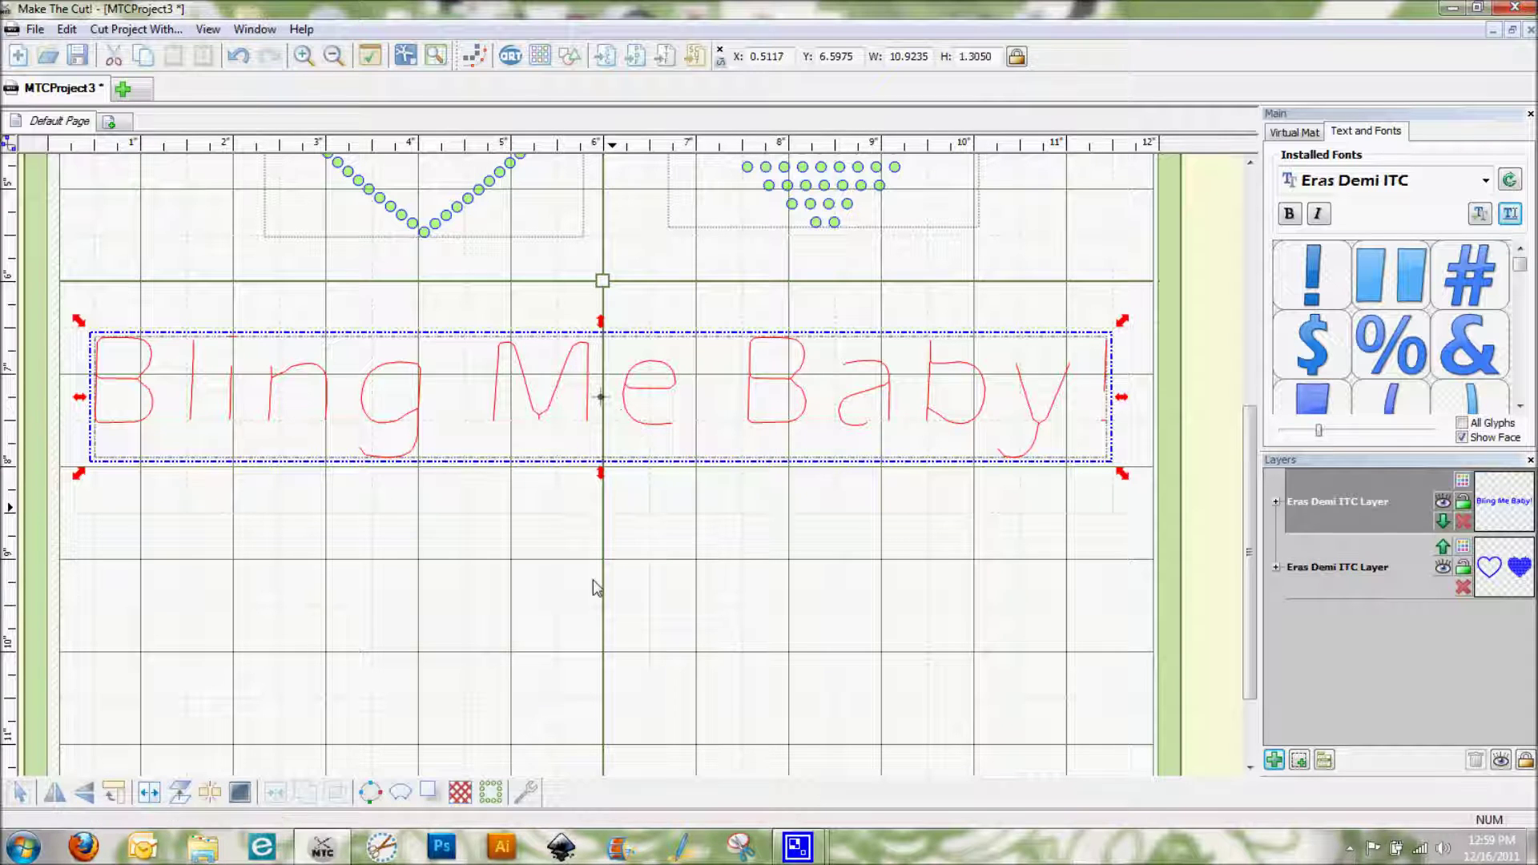
# Set up rhinestones for the thinned text with Outline Shapes and SS10/PP22 stones
pyautogui.click(491, 793)
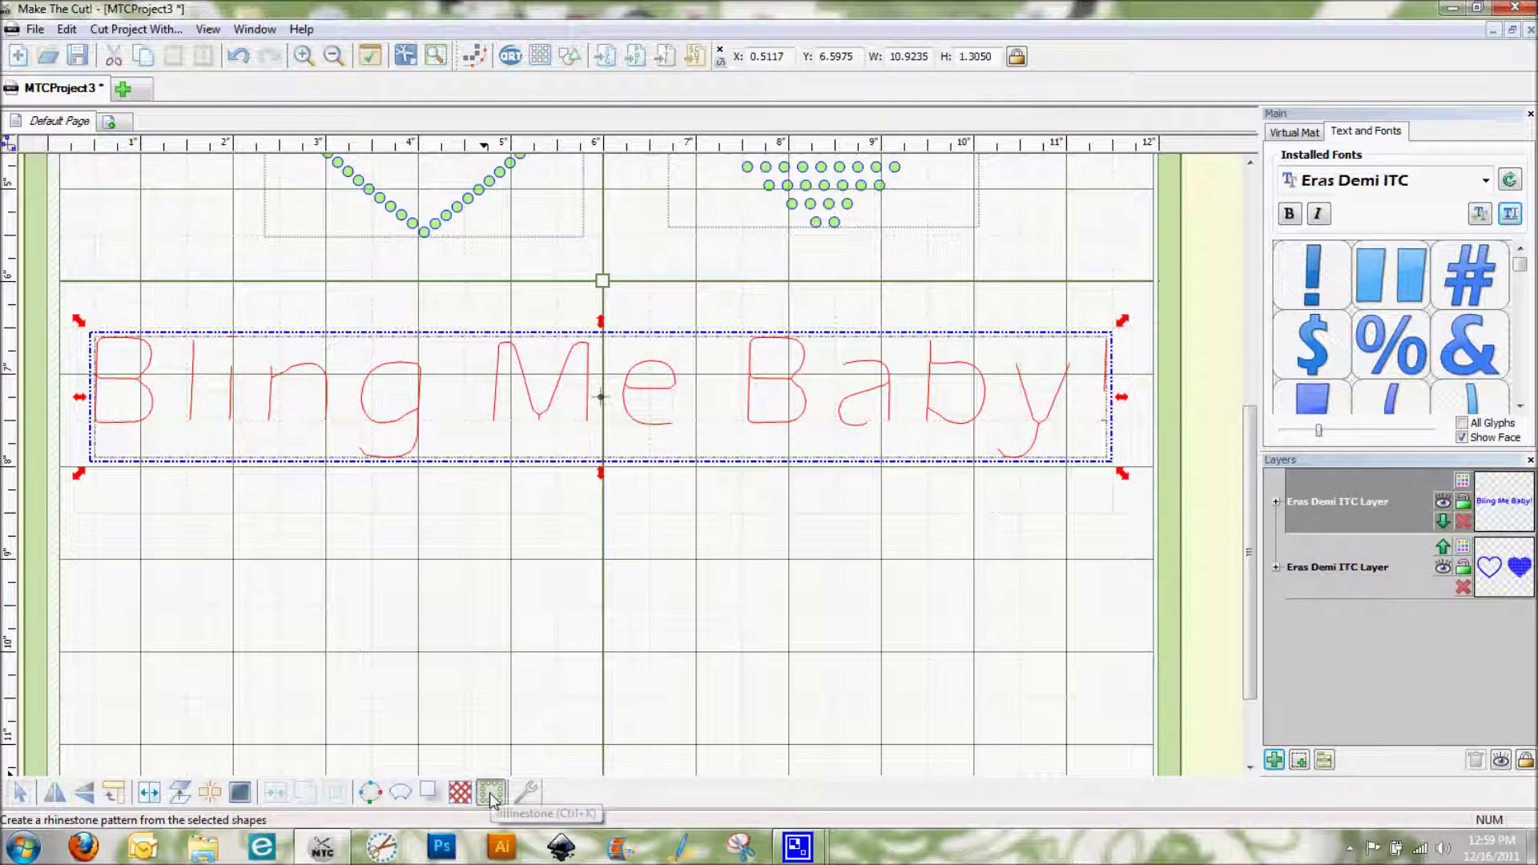
pyautogui.moveTo(701, 319); pyautogui.dragTo(728, 510)
pyautogui.click(637, 656)
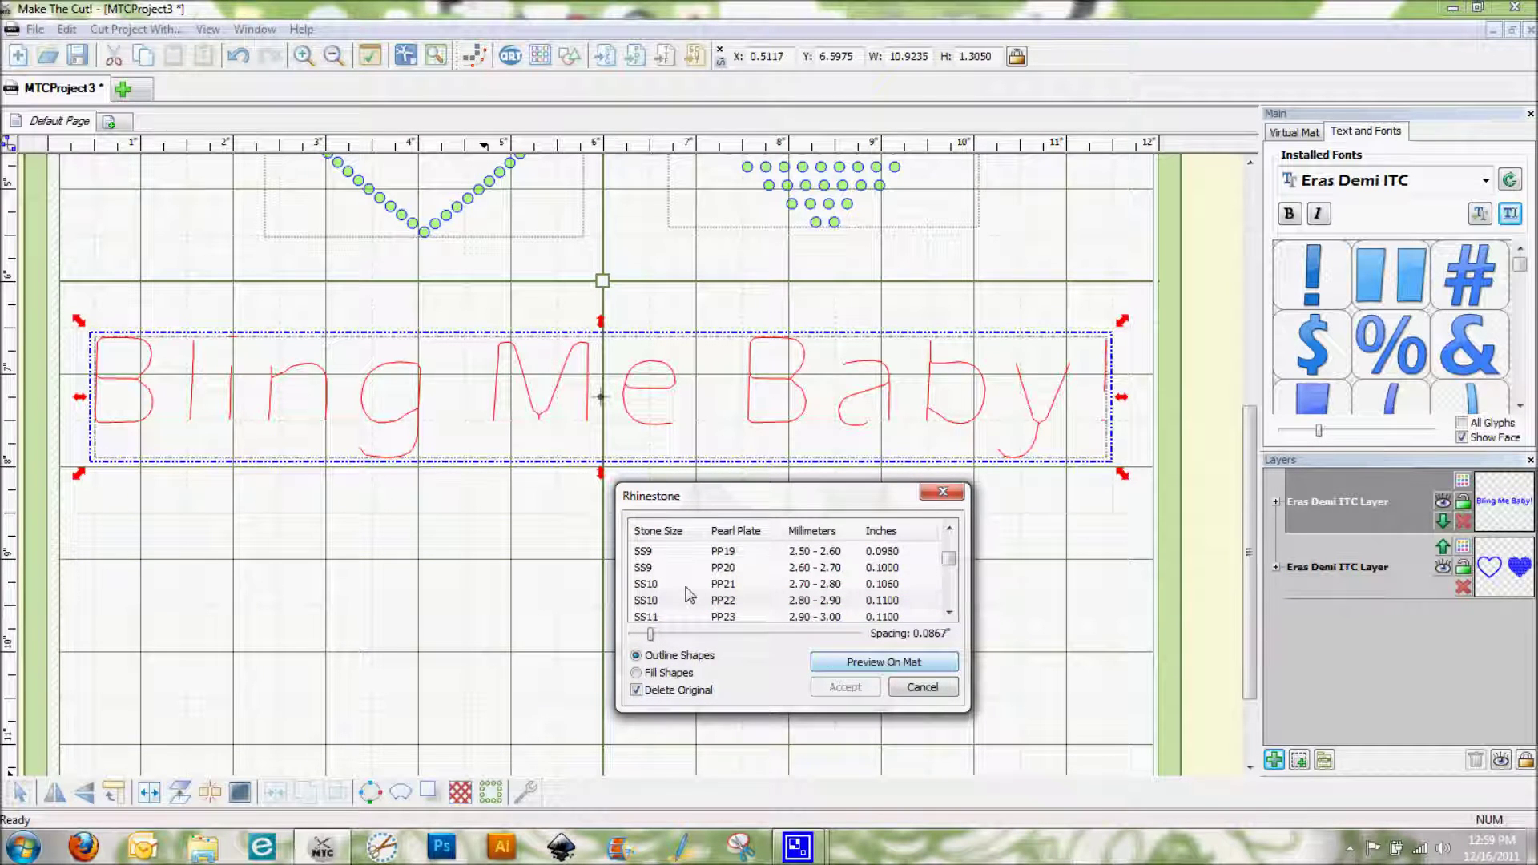
pyautogui.click(696, 600)
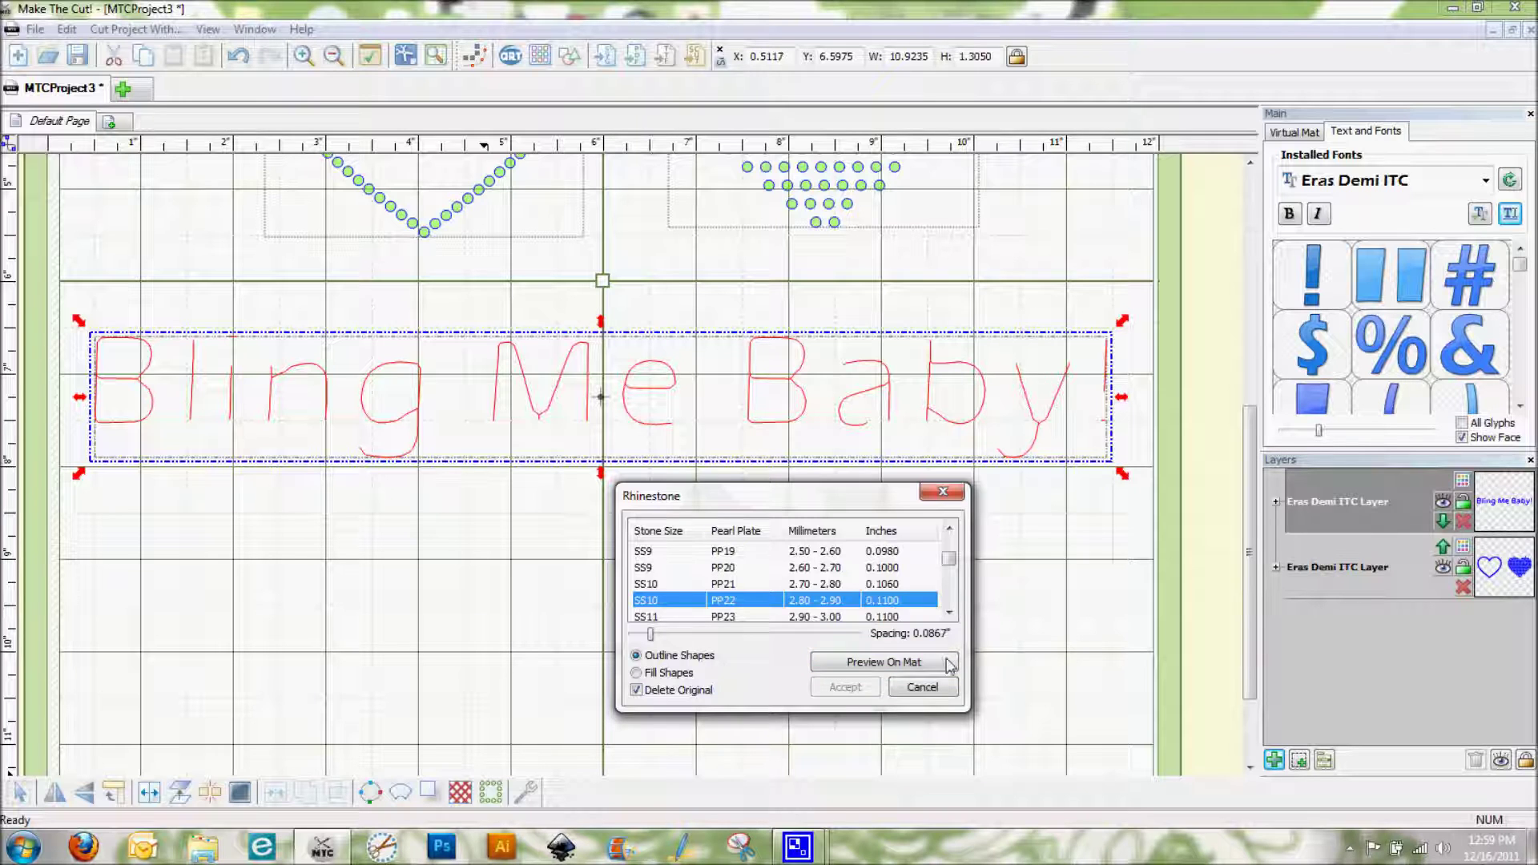
# Preview the outline stones, tightening spacing to 0.0200" for 194 stones
pyautogui.click(885, 662)
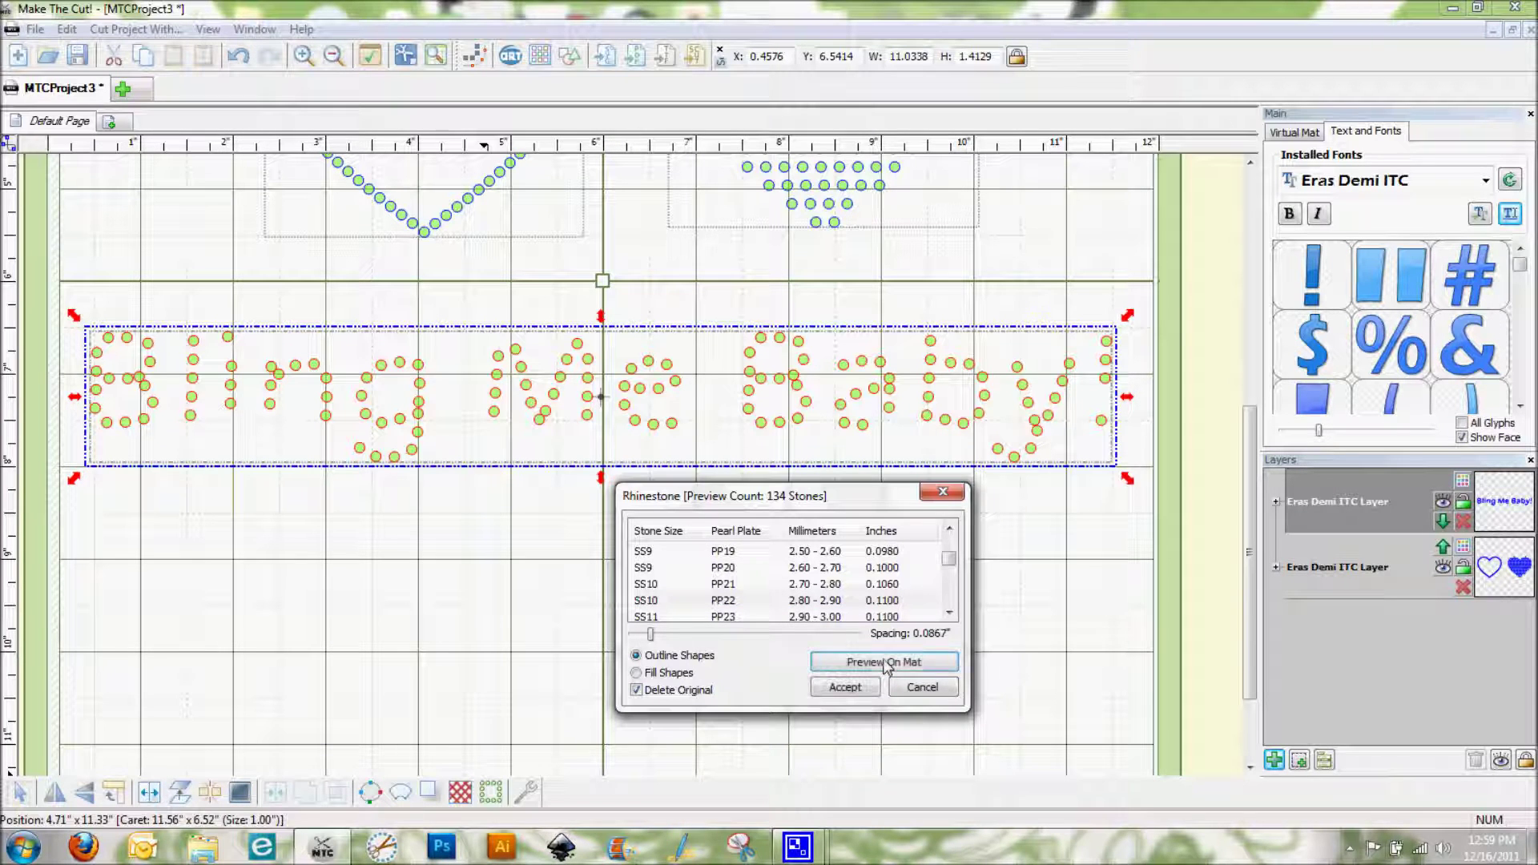
pyautogui.moveTo(650, 634); pyautogui.dragTo(637, 639)
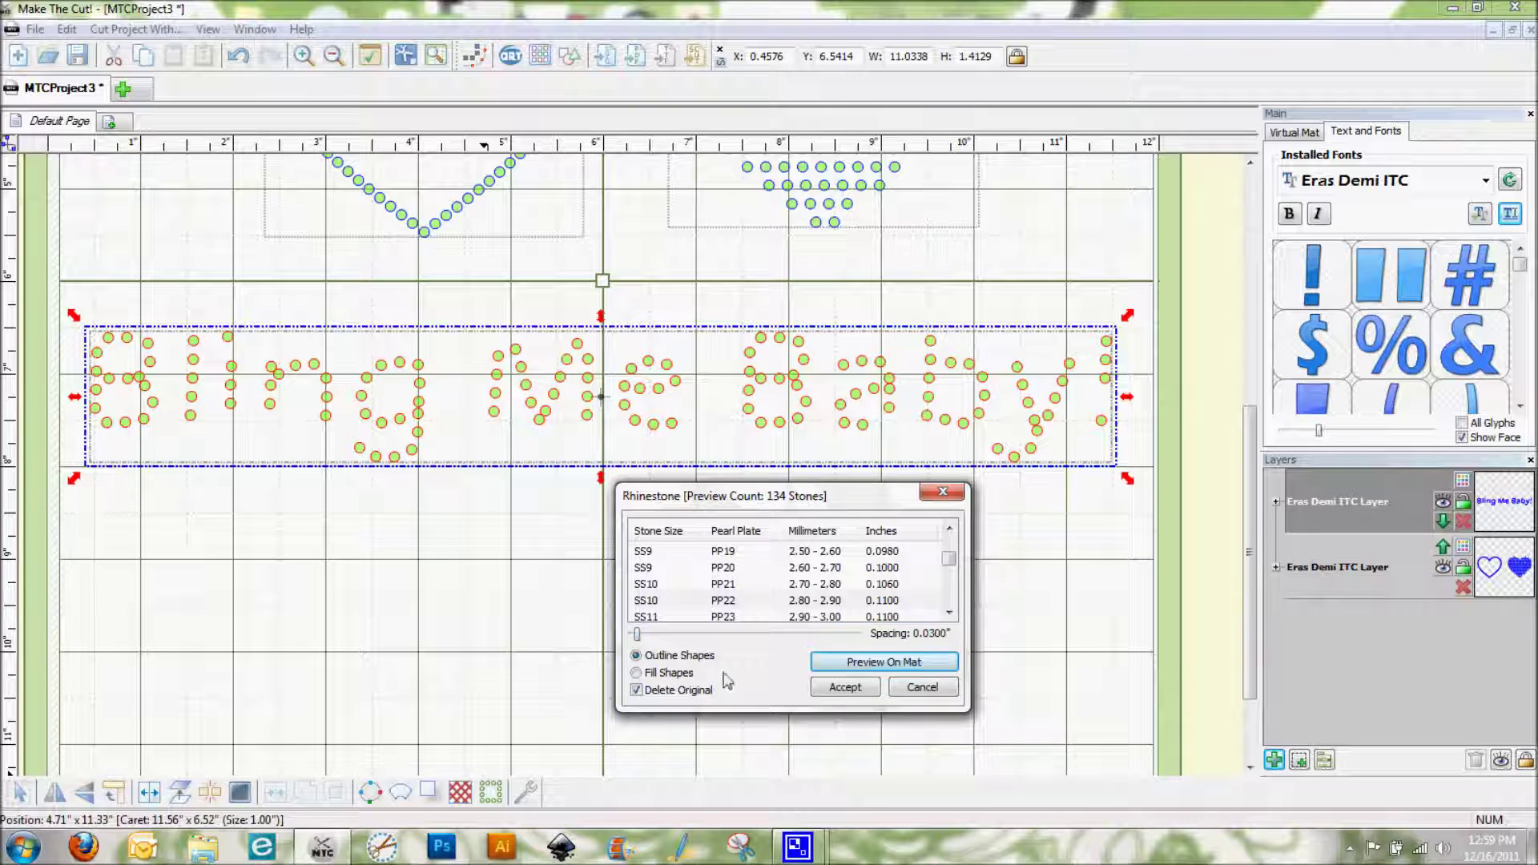
pyautogui.click(857, 664)
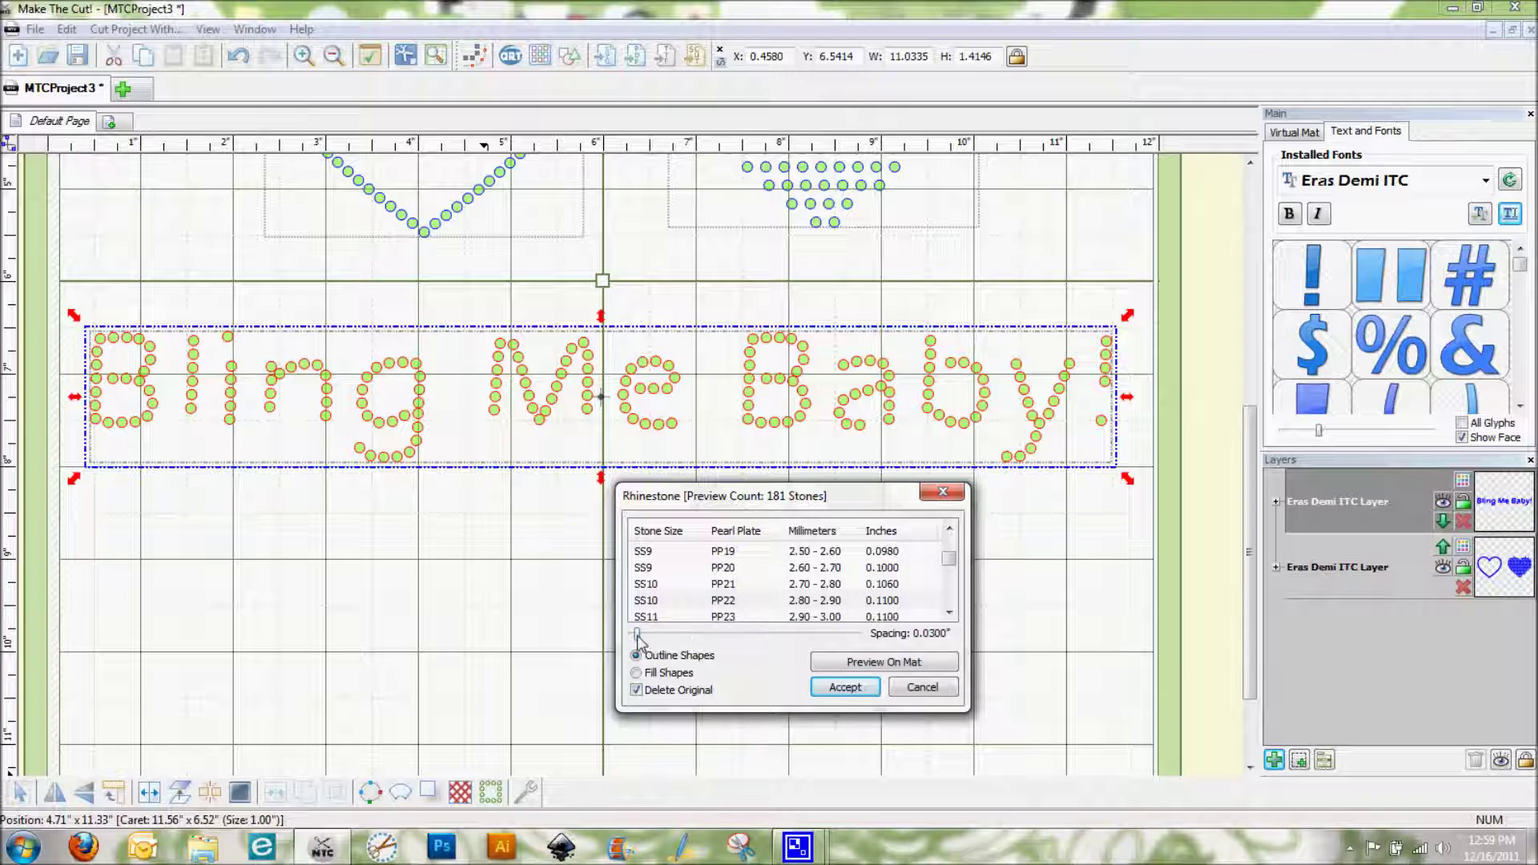
pyautogui.click(840, 664)
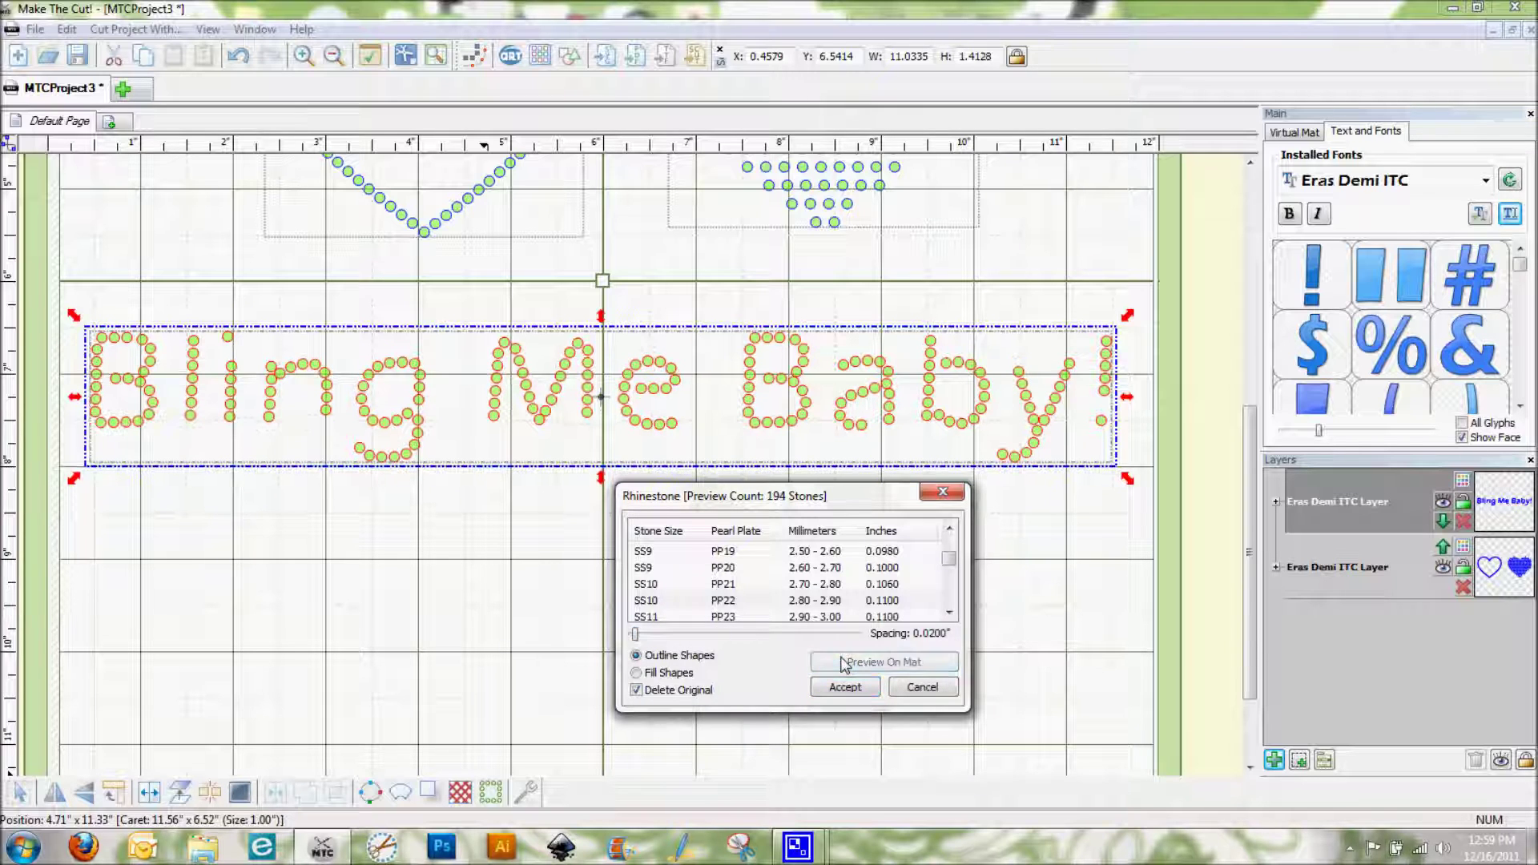